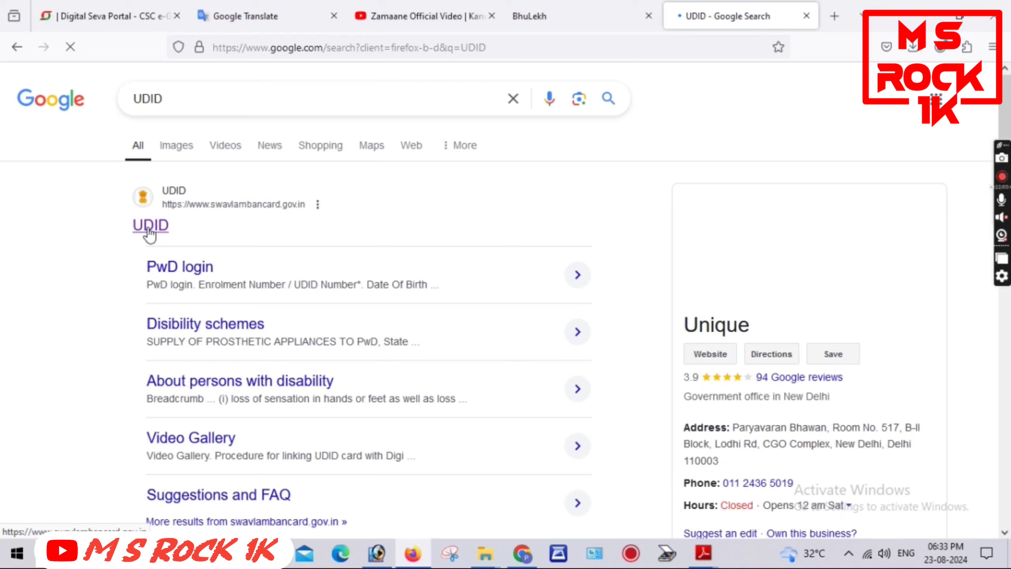
Go from the search result to the official UDID site and start a new application with Apply Now
click(149, 234)
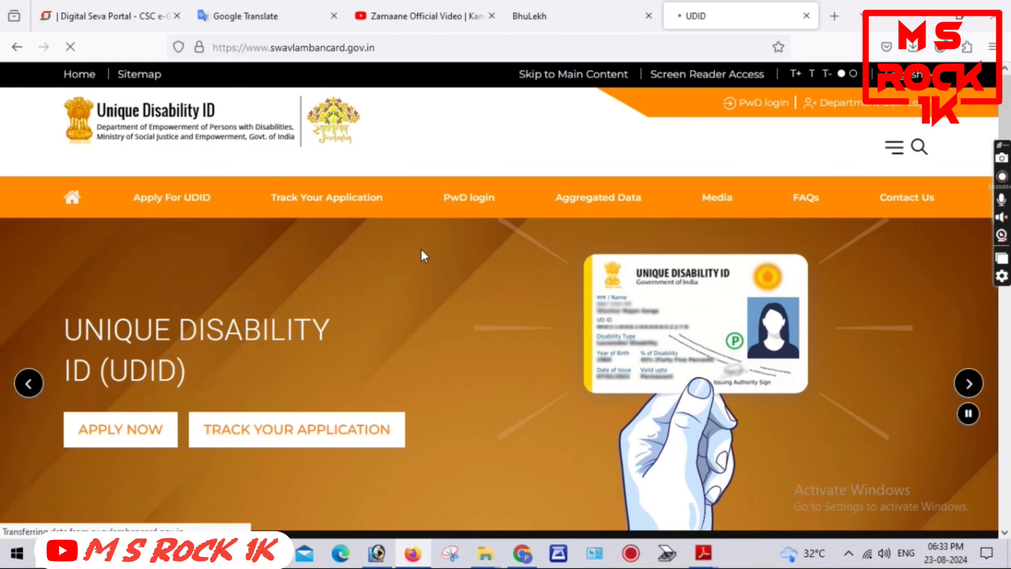
click(135, 436)
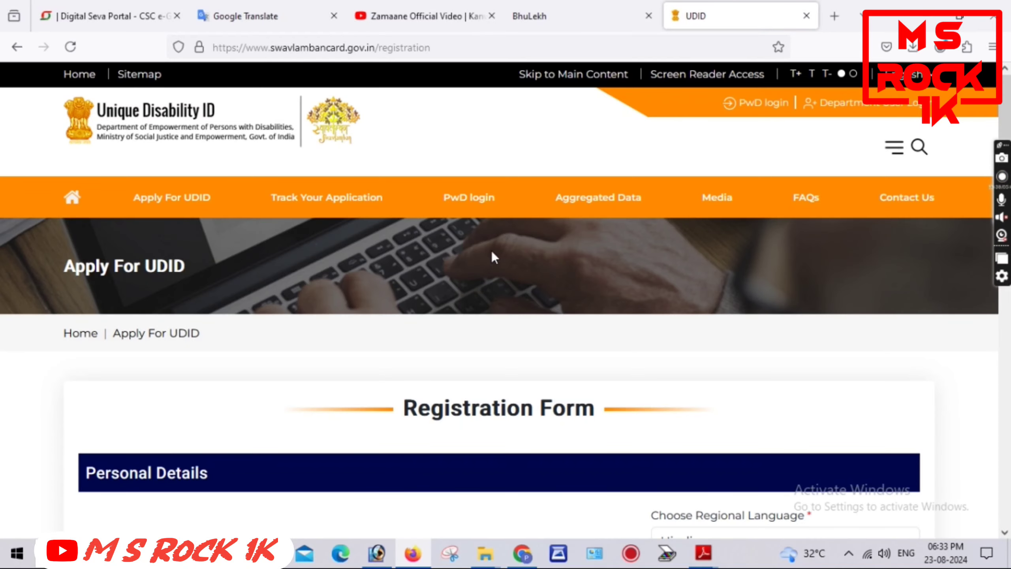
scroll(491, 250, down, 10)
Enter the applicant's full name and the father's and mother's names
click(194, 219)
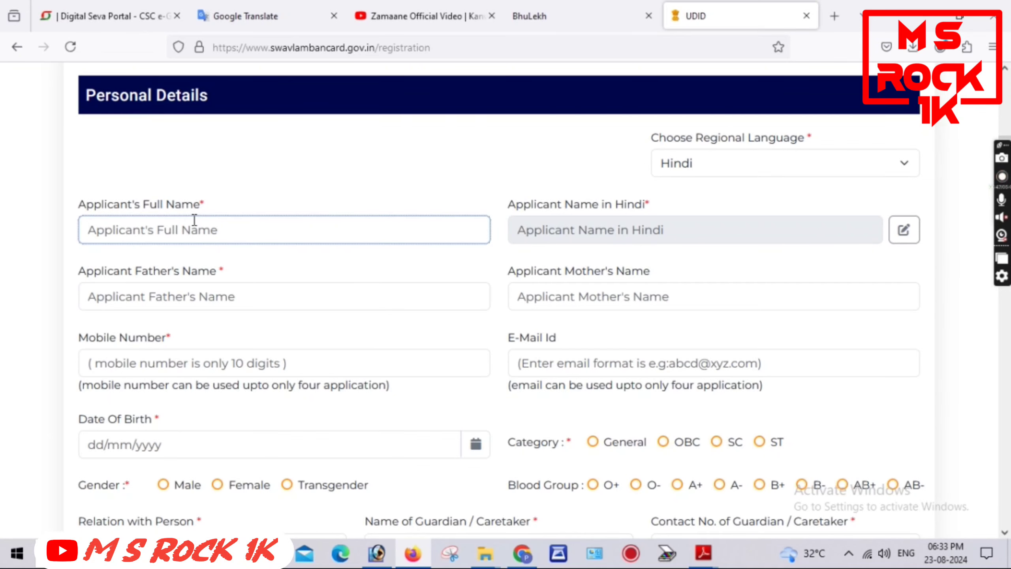
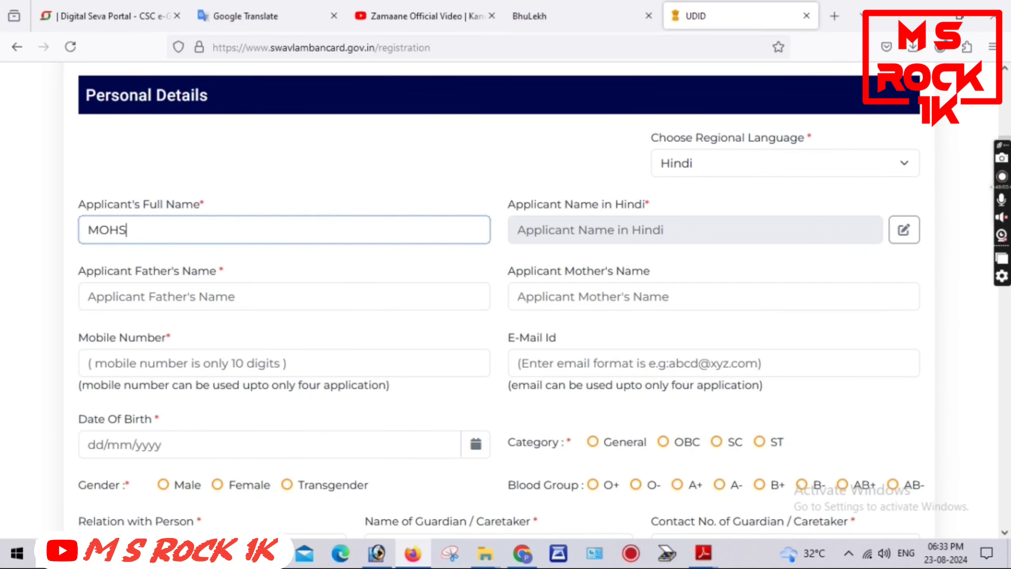
key(Tab)
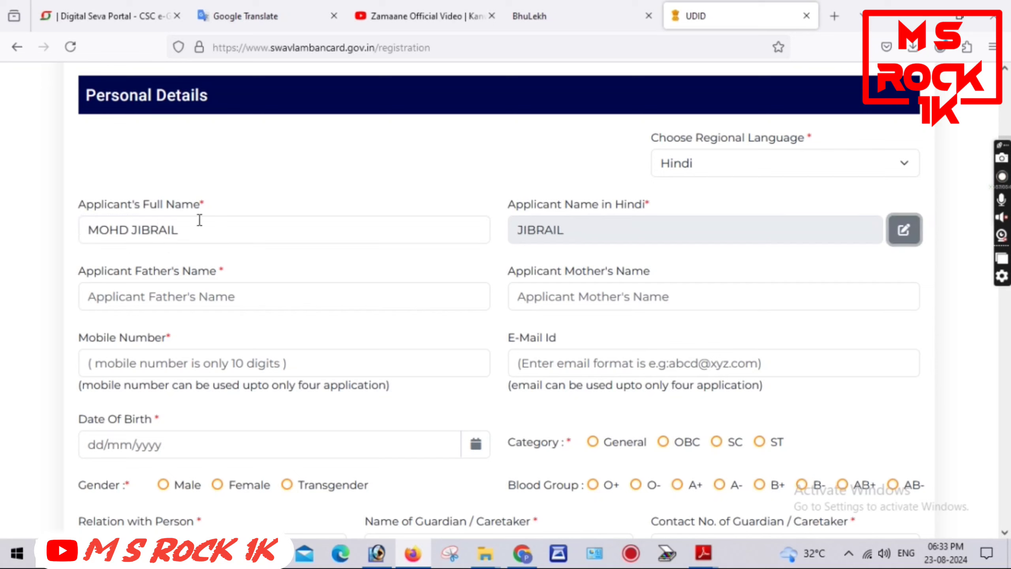
click(274, 296)
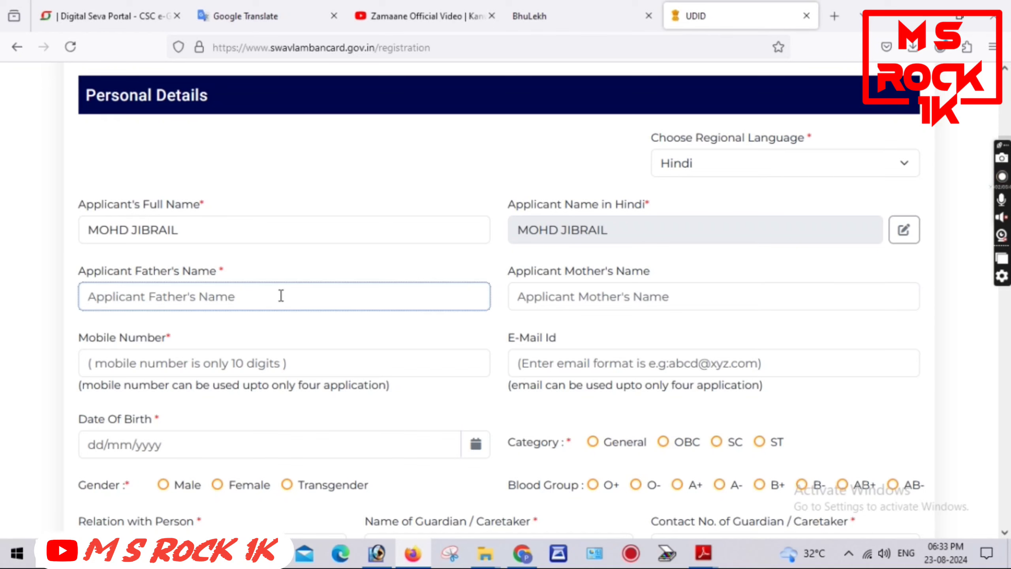
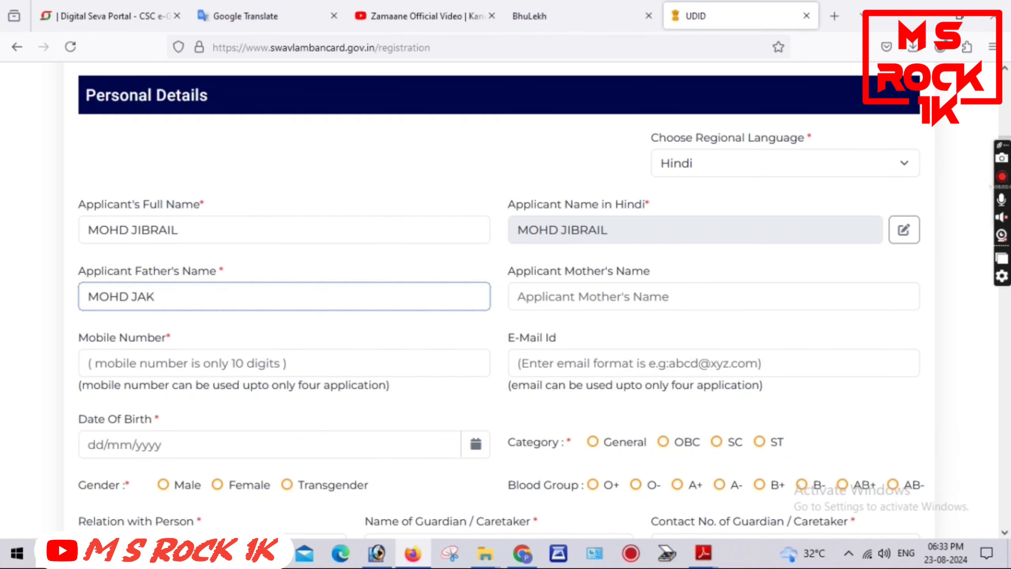
key(Tab)
click(334, 363)
click(577, 293)
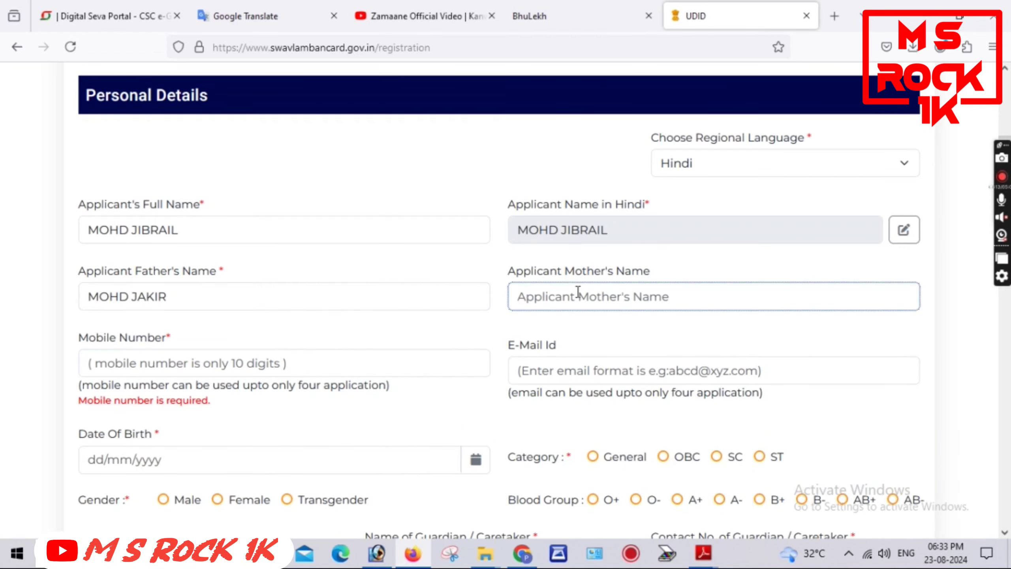
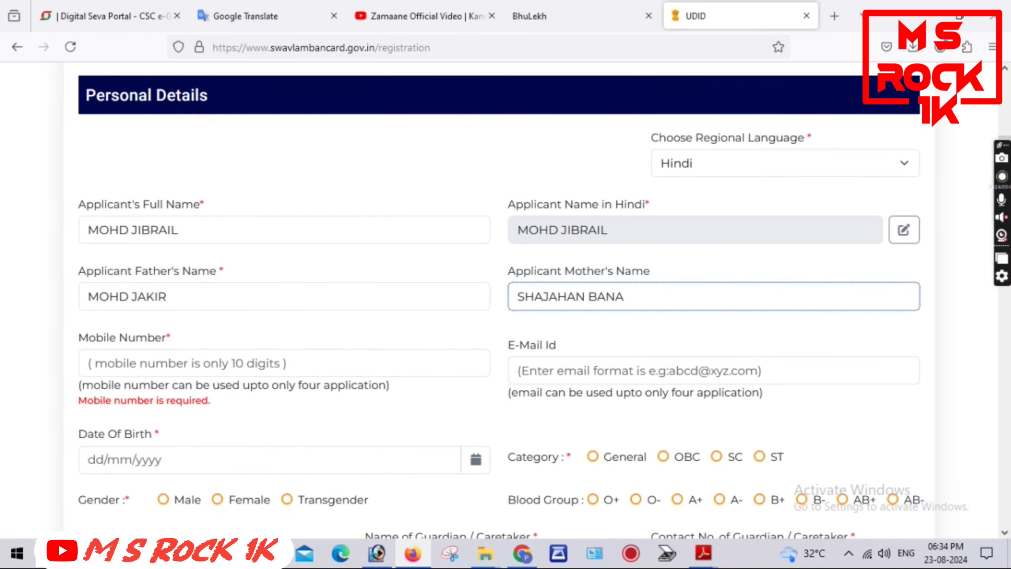
key(Tab)
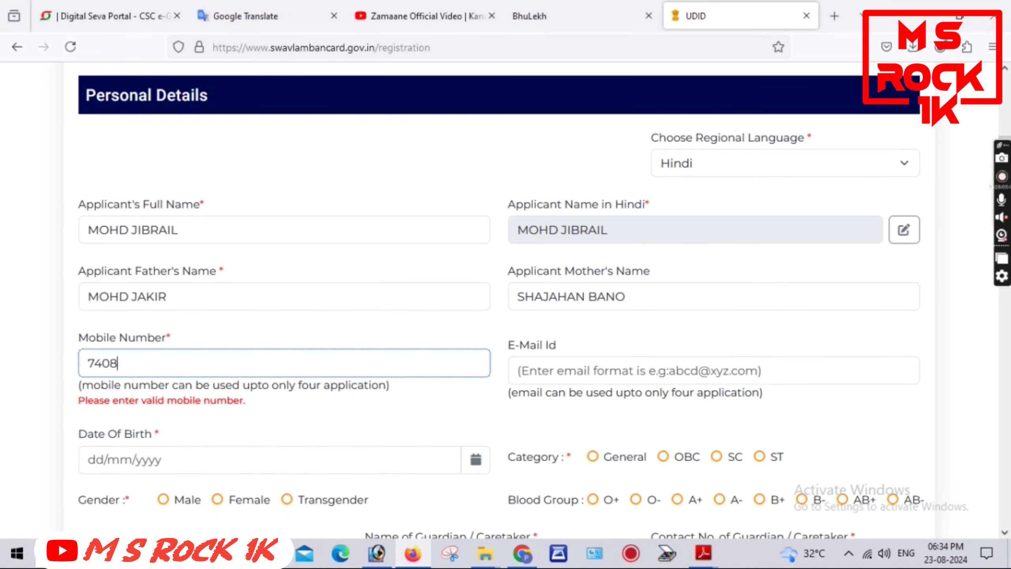
click(629, 362)
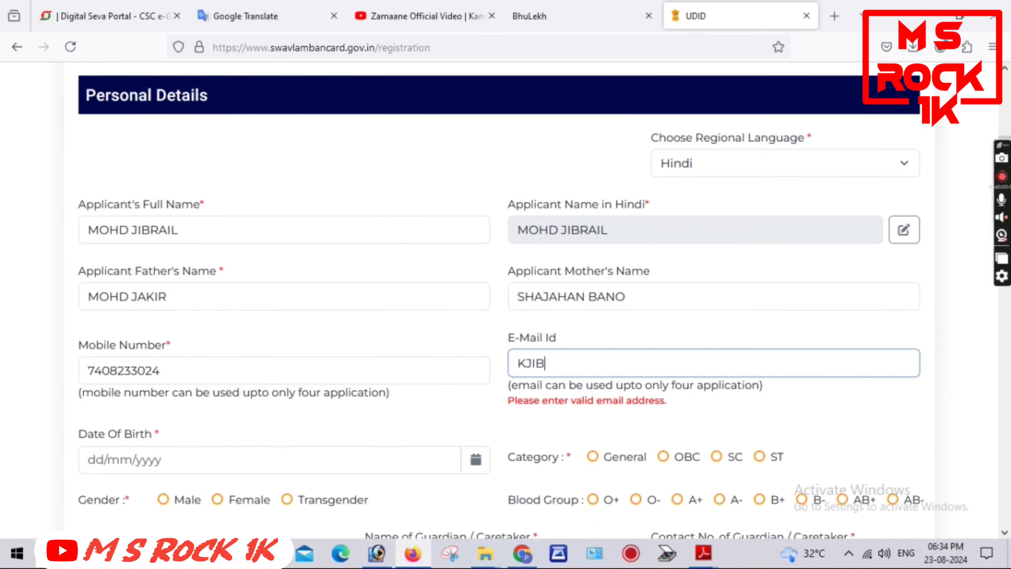
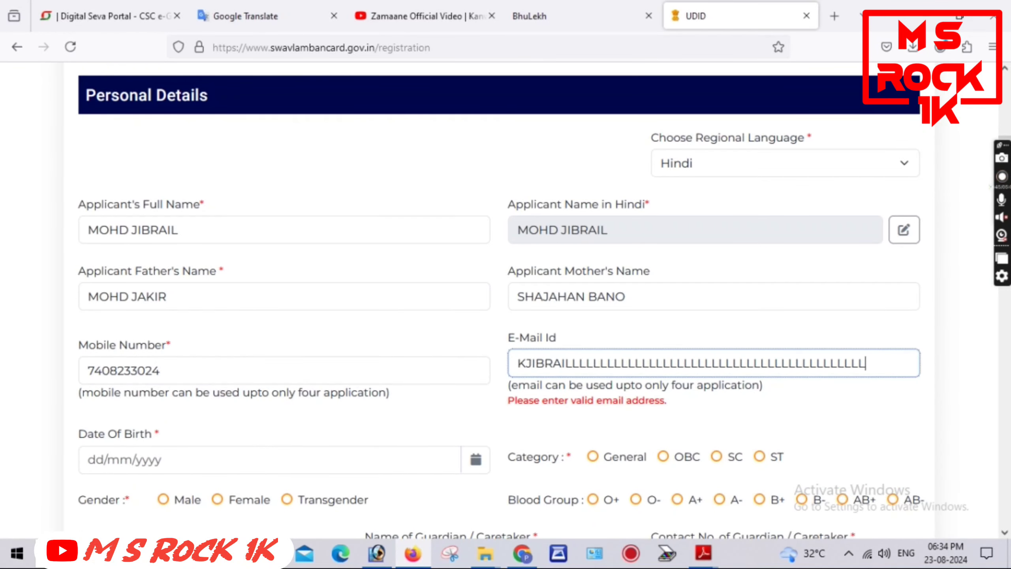
key(ctrl+a)
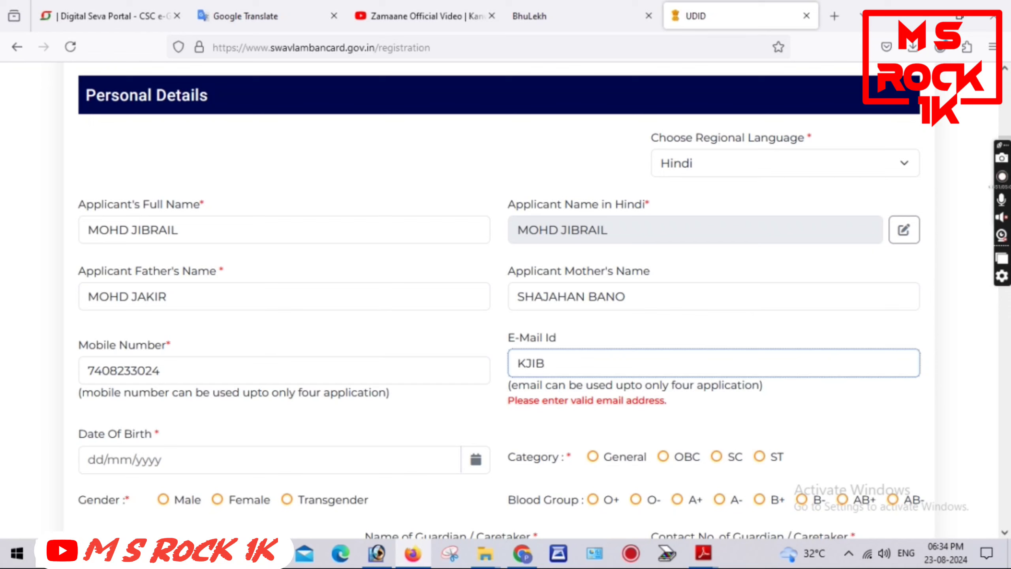
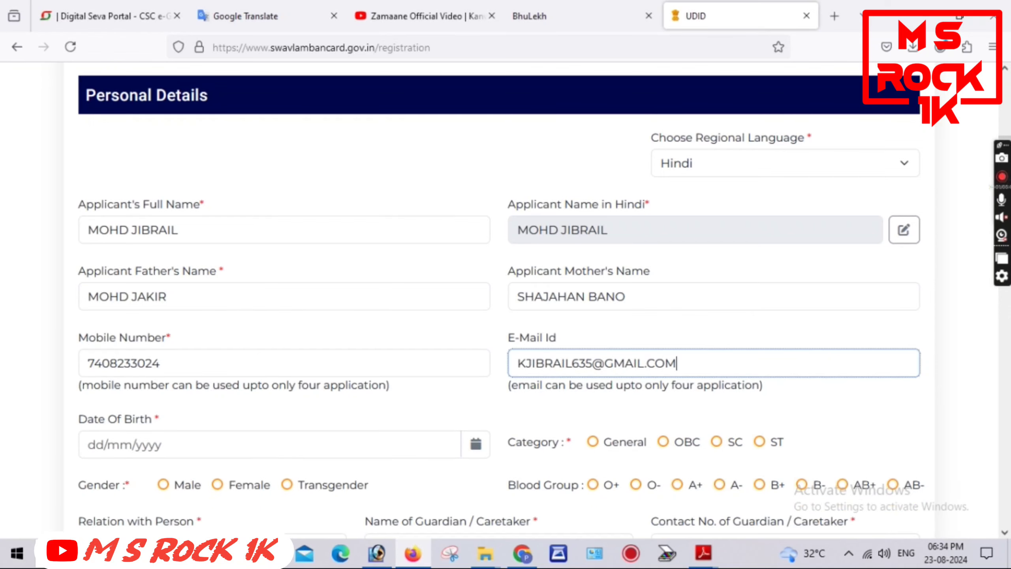
key(Tab)
key(Tab)
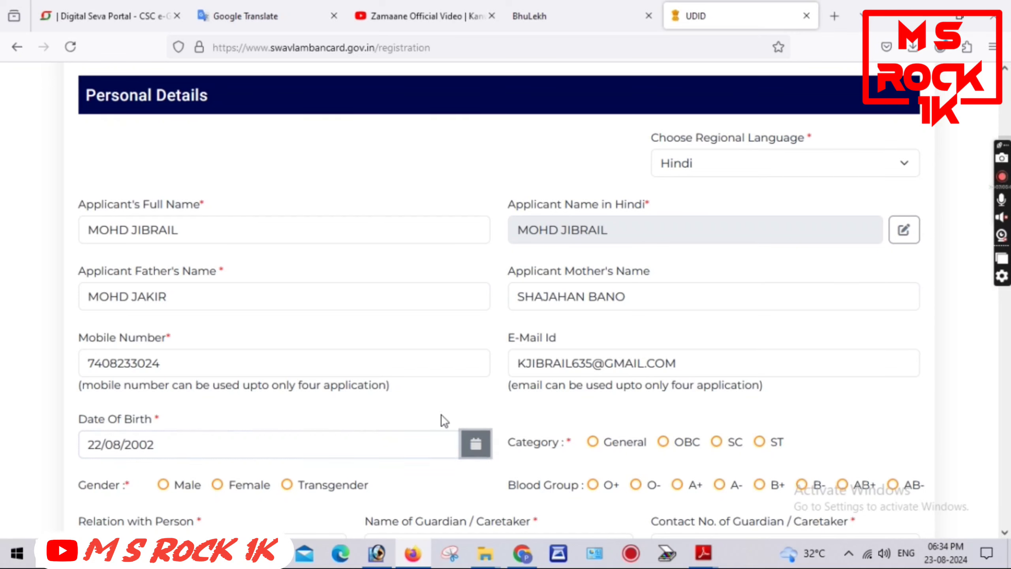
Mark the category as General and the gender as Male
click(597, 444)
scroll(665, 442, down, 3)
click(163, 334)
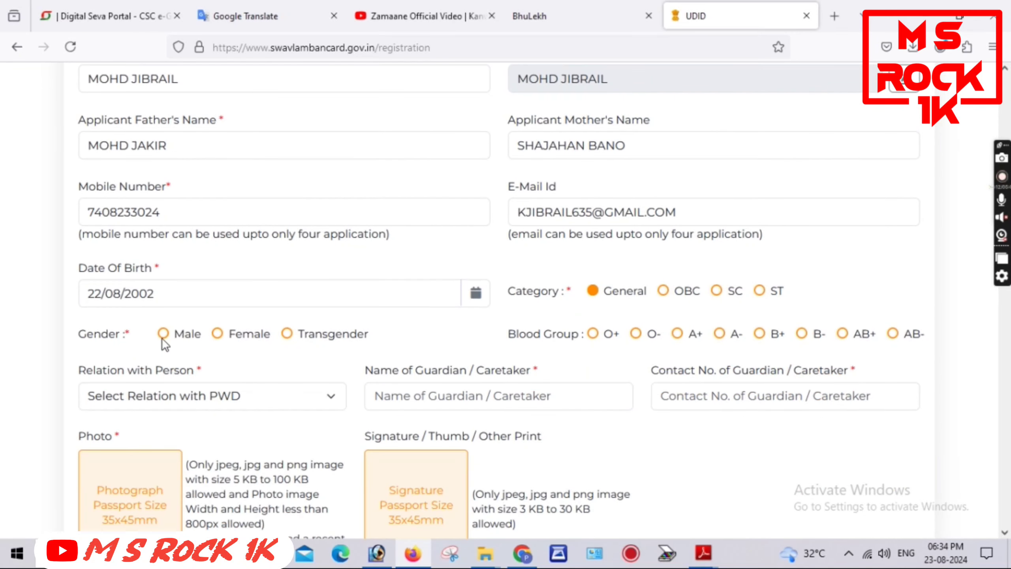
scroll(611, 292, down, 2)
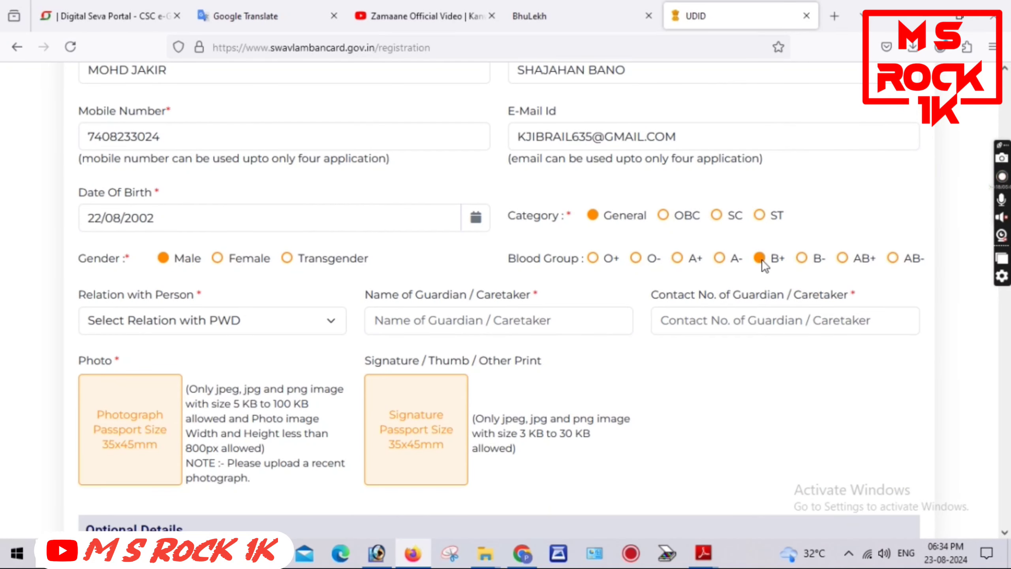
scroll(140, 260, down, 3)
scroll(523, 311, up, 4)
scroll(431, 322, down, 4)
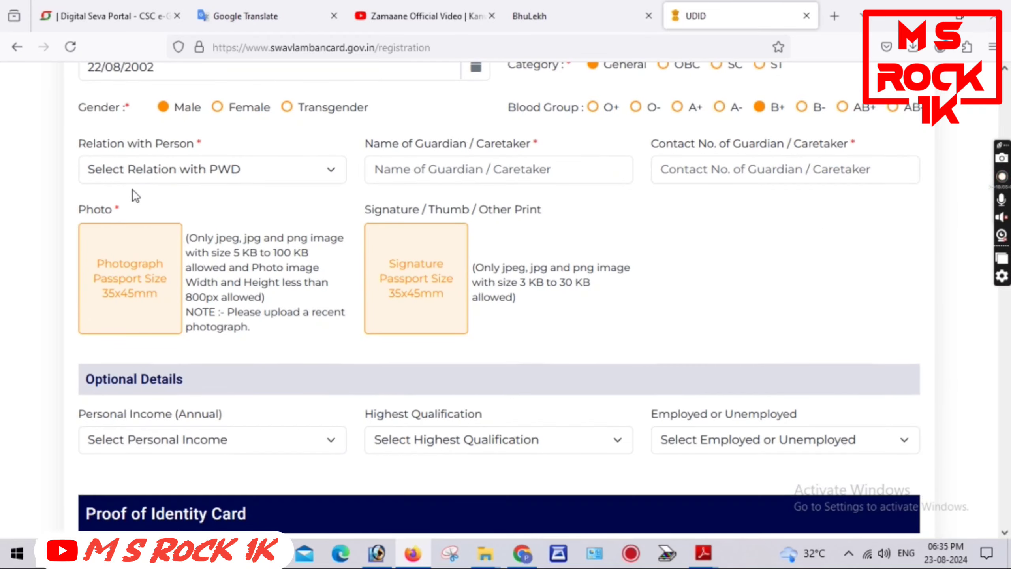
Set the relation to Father and enter the guardian's contact number
click(149, 176)
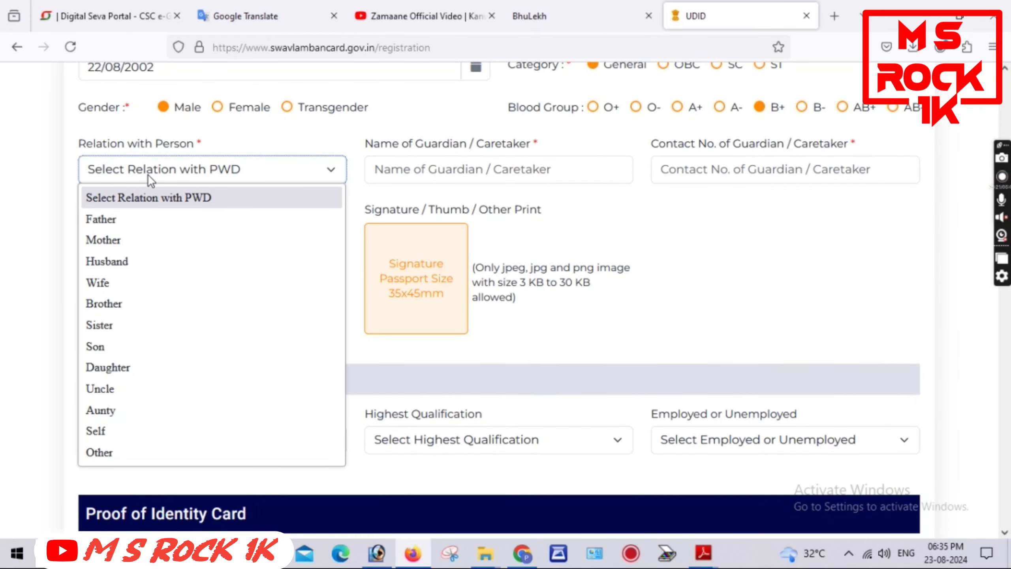
click(132, 219)
click(747, 174)
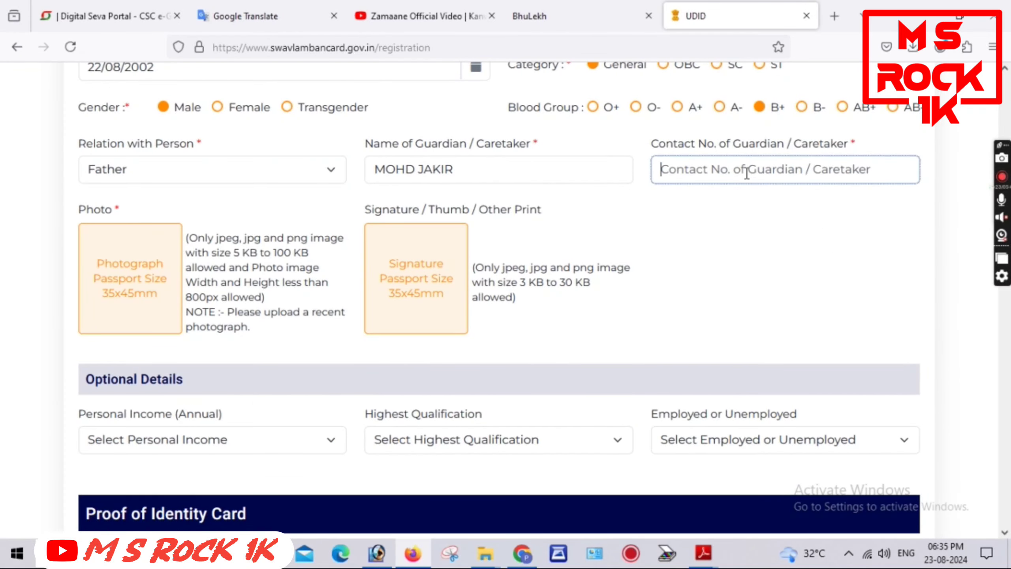
scroll(169, 174, up, 4)
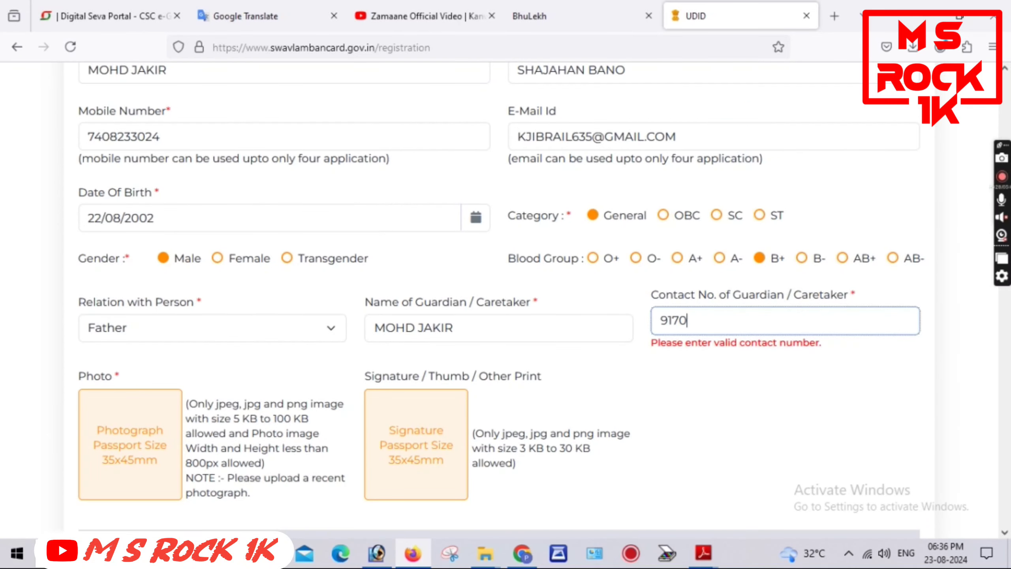
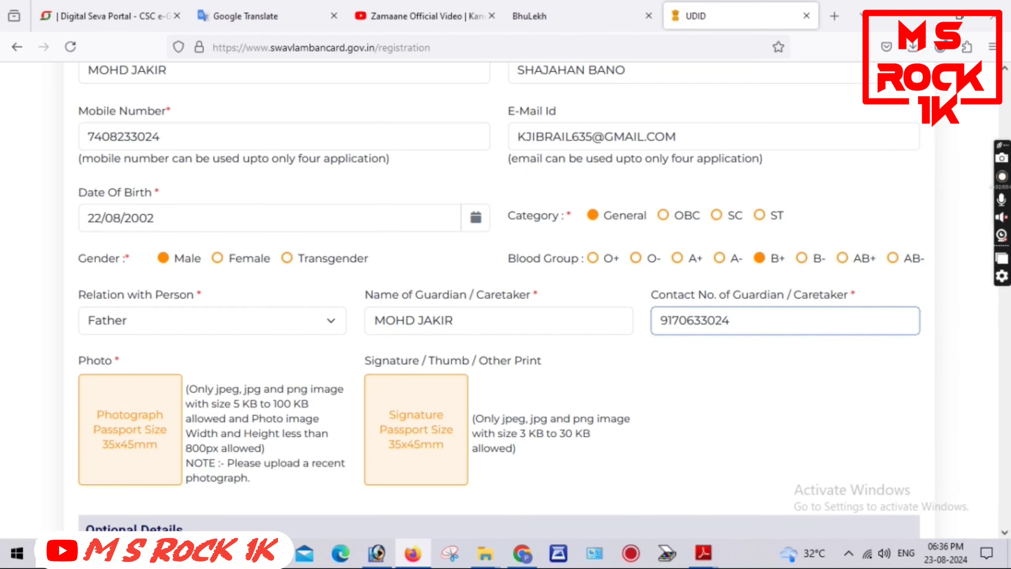
click(788, 406)
scroll(788, 406, up, 2)
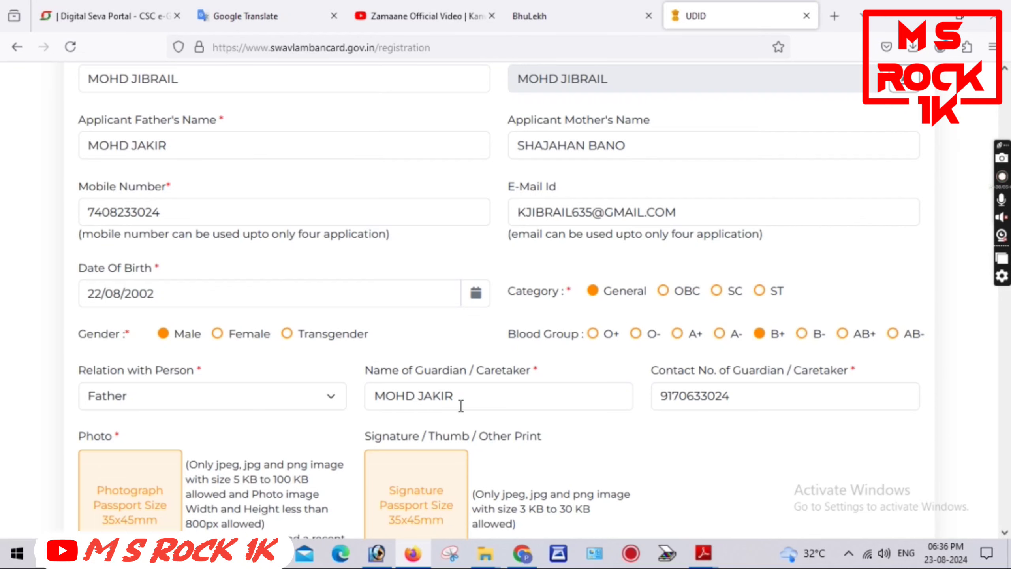
scroll(740, 458, down, 4)
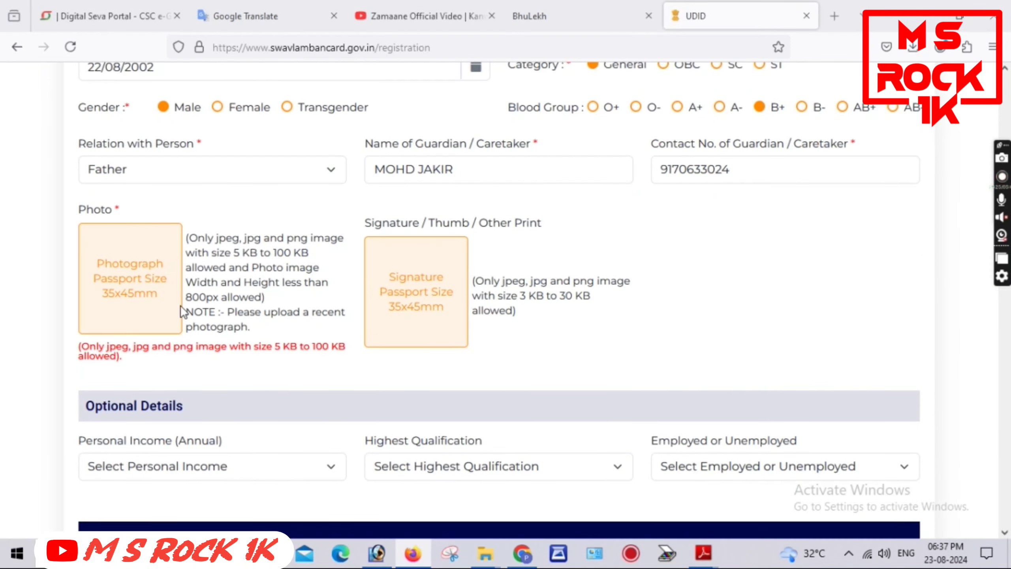
Upload the PHOTO file as the applicant's photo and the SINGH image as the signature
click(180, 307)
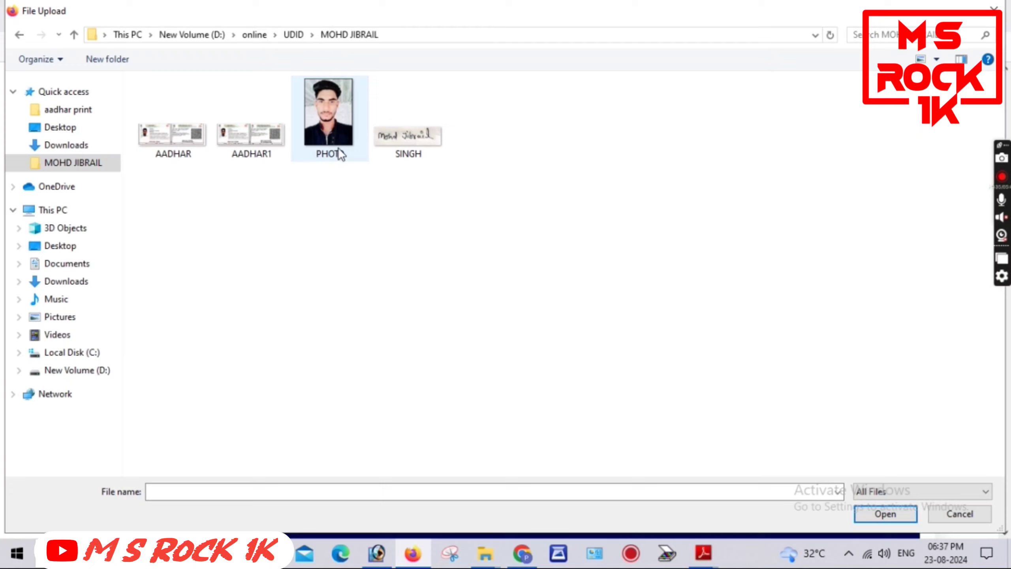
double_click(336, 140)
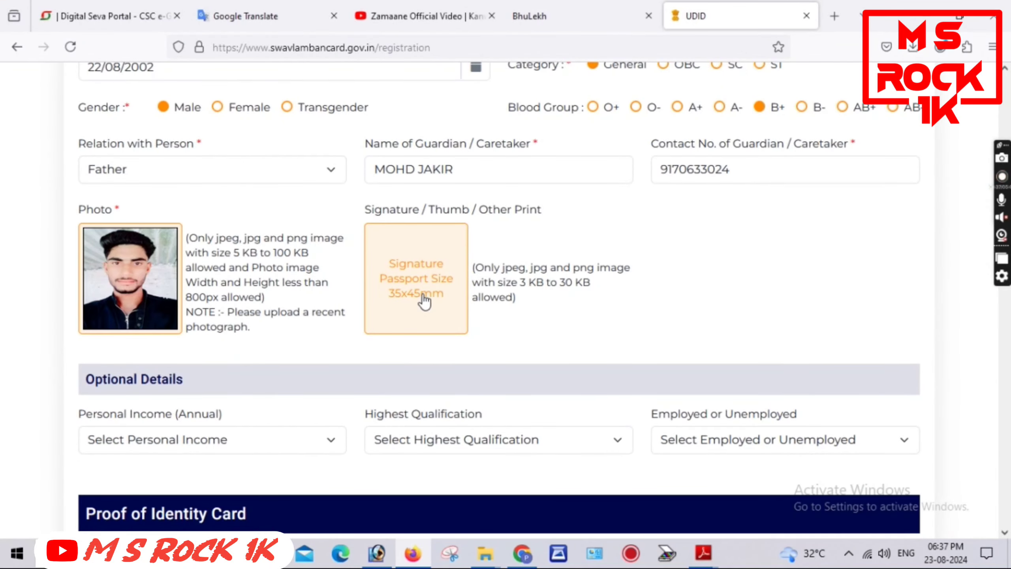
click(422, 279)
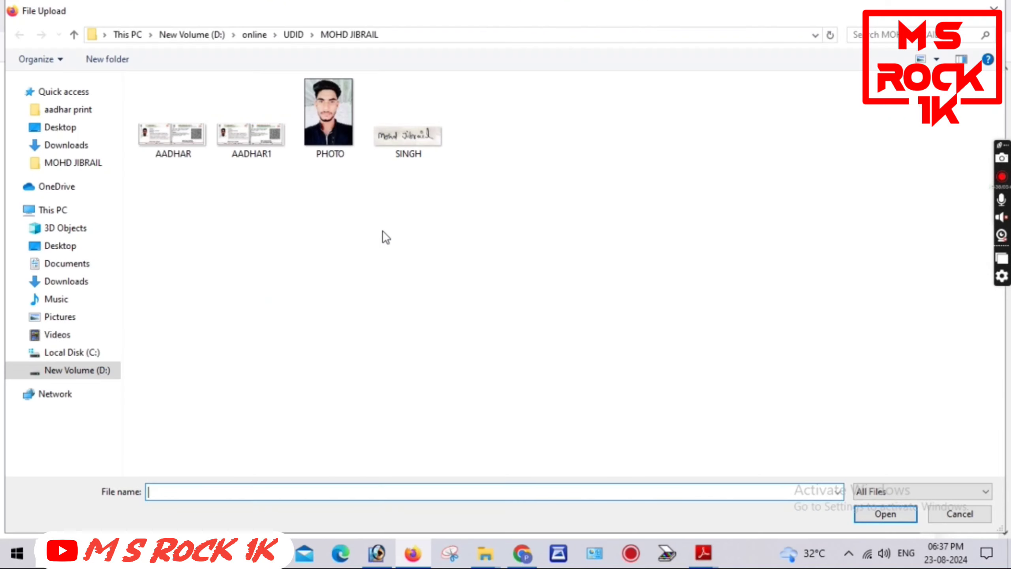
double_click(396, 128)
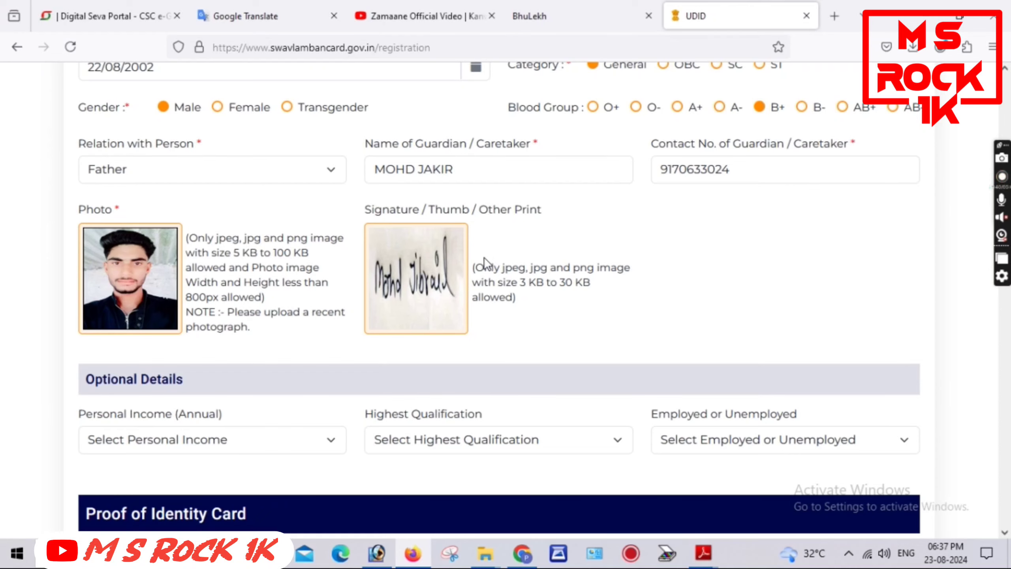
scroll(599, 309, down, 3)
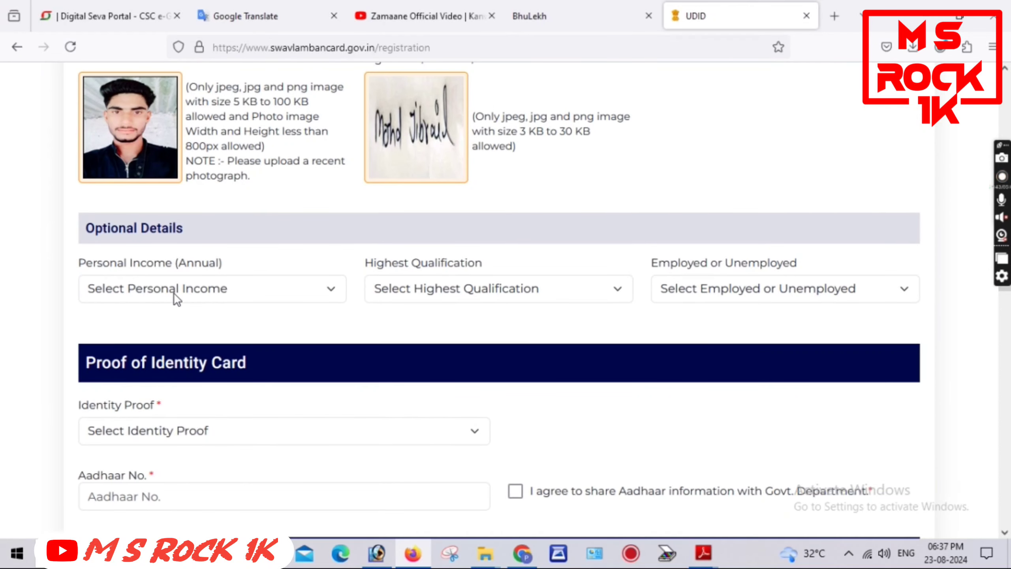
Set personal income to Below Rupees 10000 Per Annum and qualification to Higher Secondary
click(174, 288)
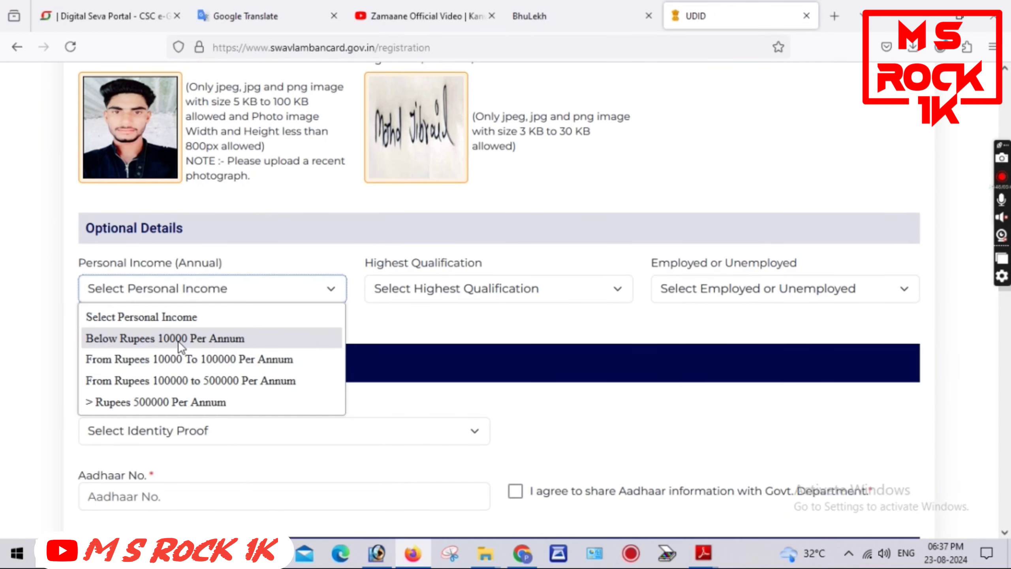
click(176, 338)
click(413, 289)
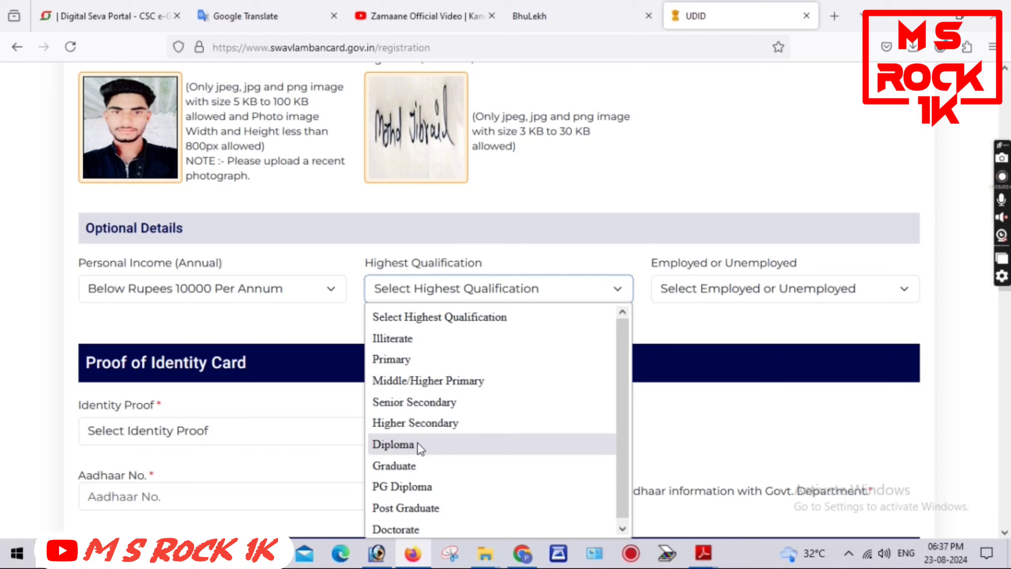
scroll(417, 443, down, 1)
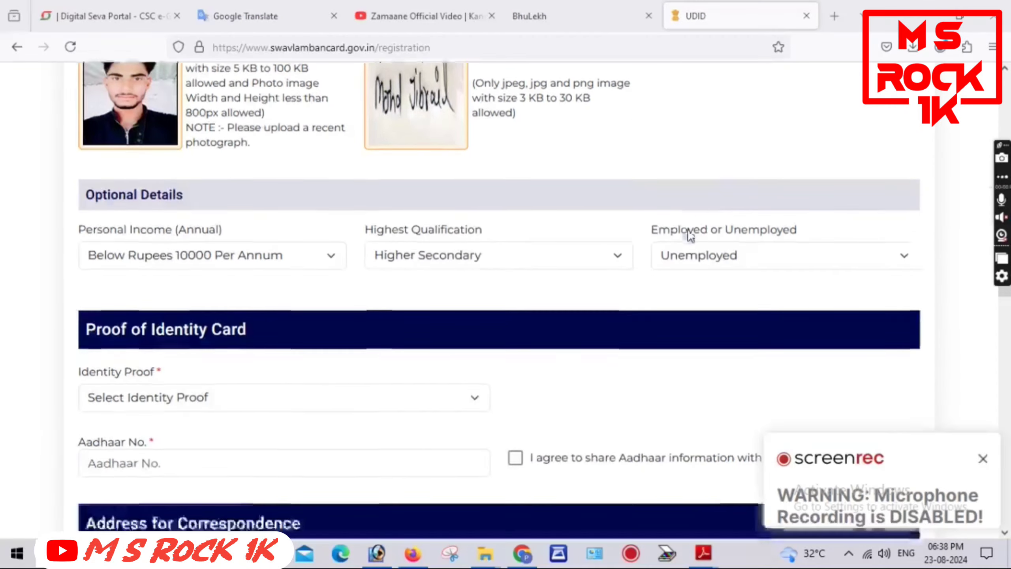
scroll(442, 294, down, 5)
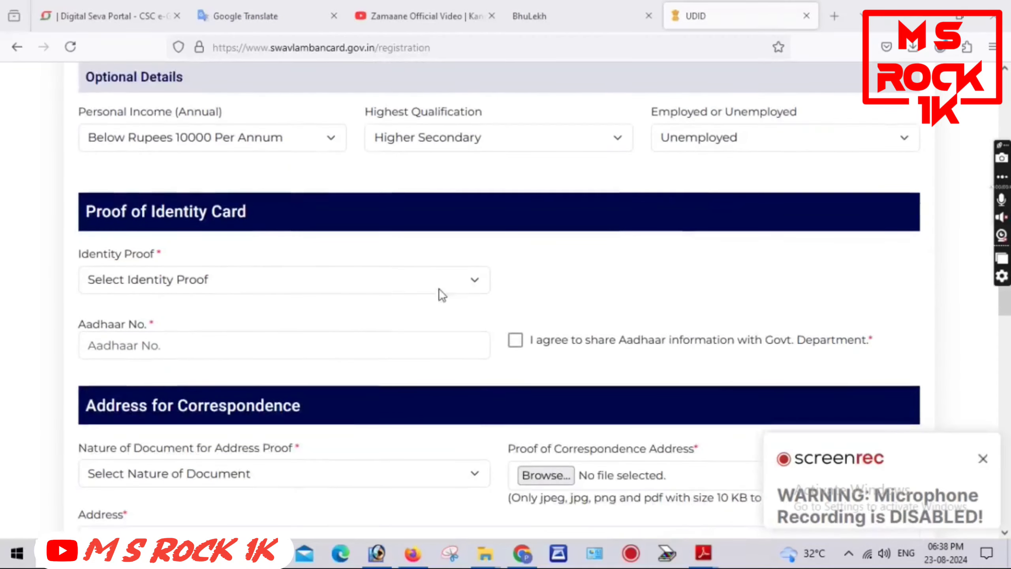
Choose Aadhaar Card as the identity proof document
click(228, 206)
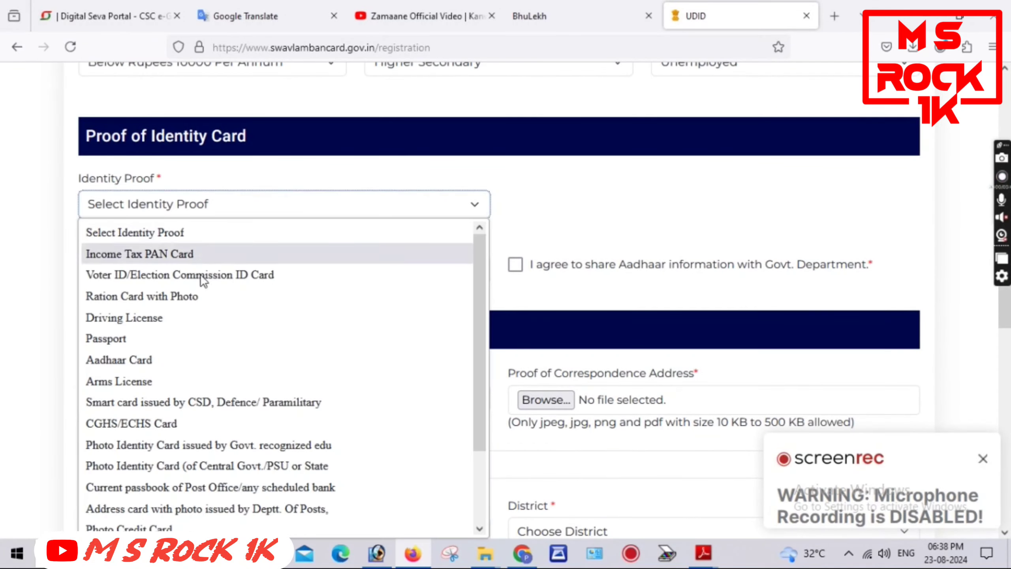
click(173, 356)
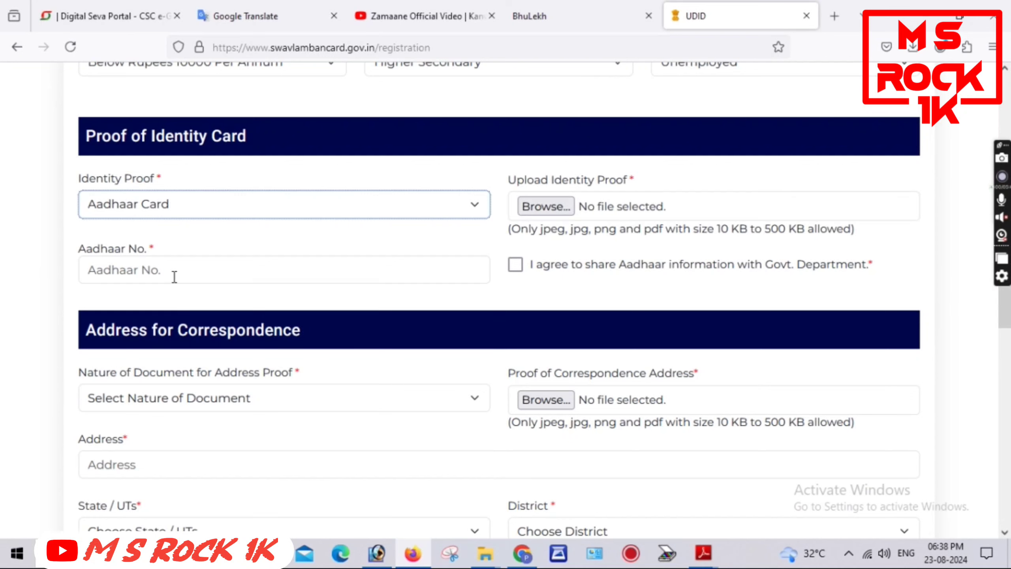
click(551, 205)
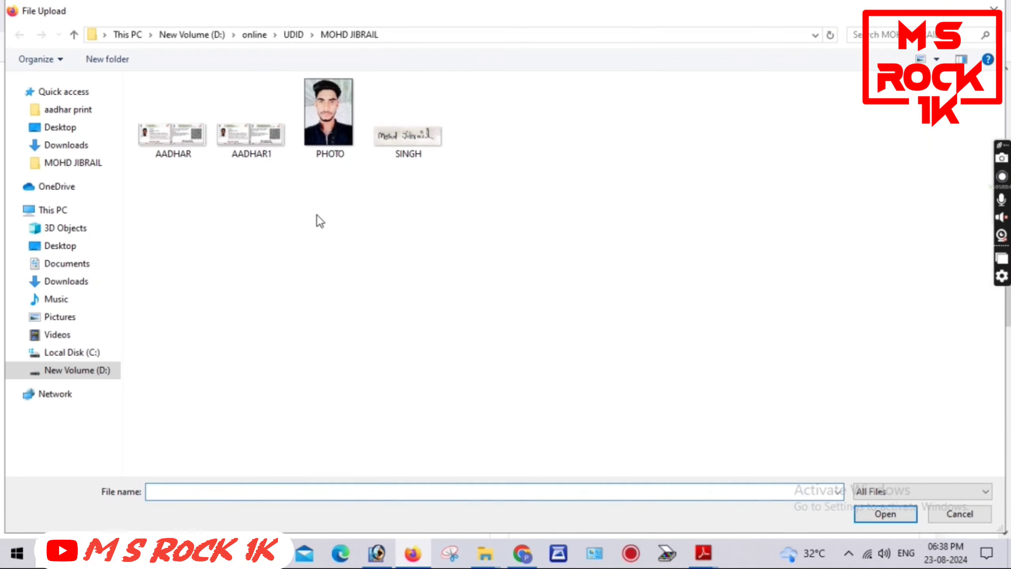
Attach AADHAR.jpg as identity proof, enter the 12-digit Aadhaar number, and tick the sharing consent
click(181, 138)
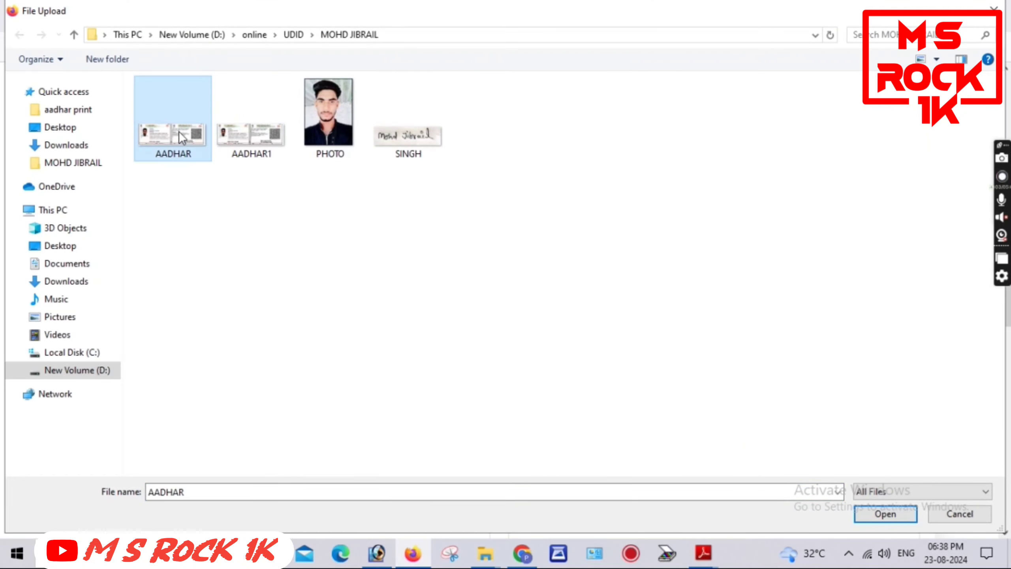
double_click(198, 140)
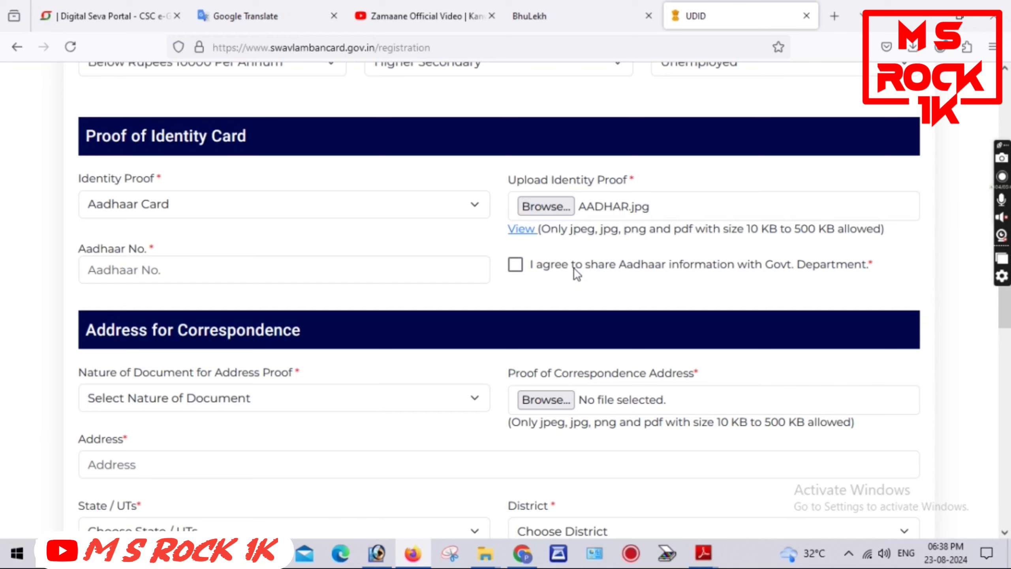
click(160, 270)
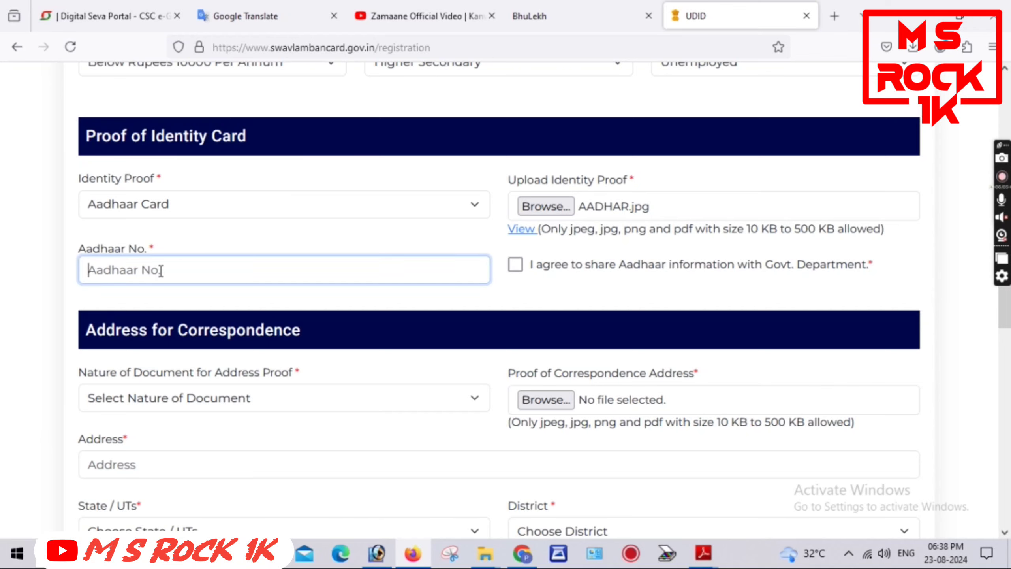
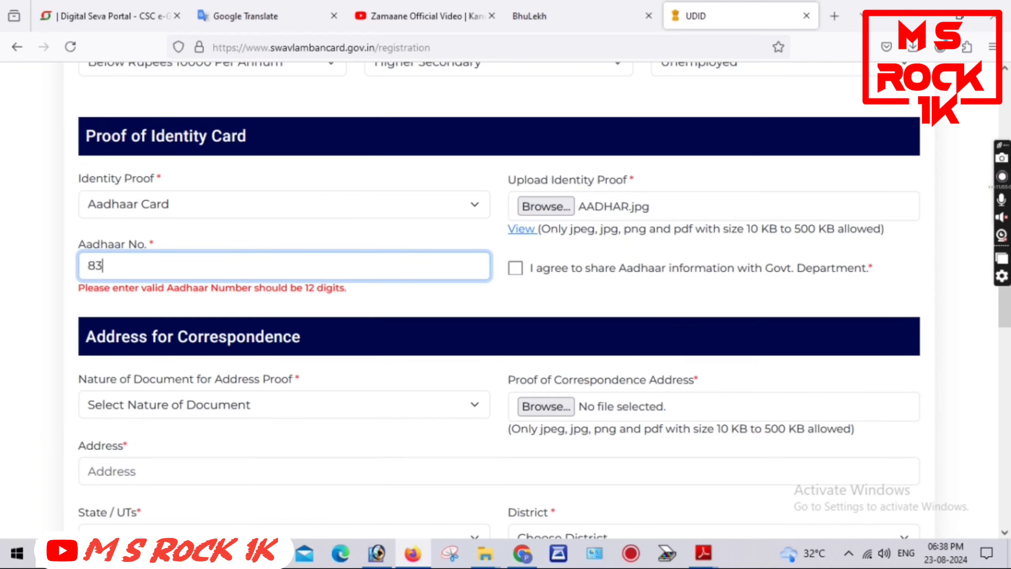
click(531, 289)
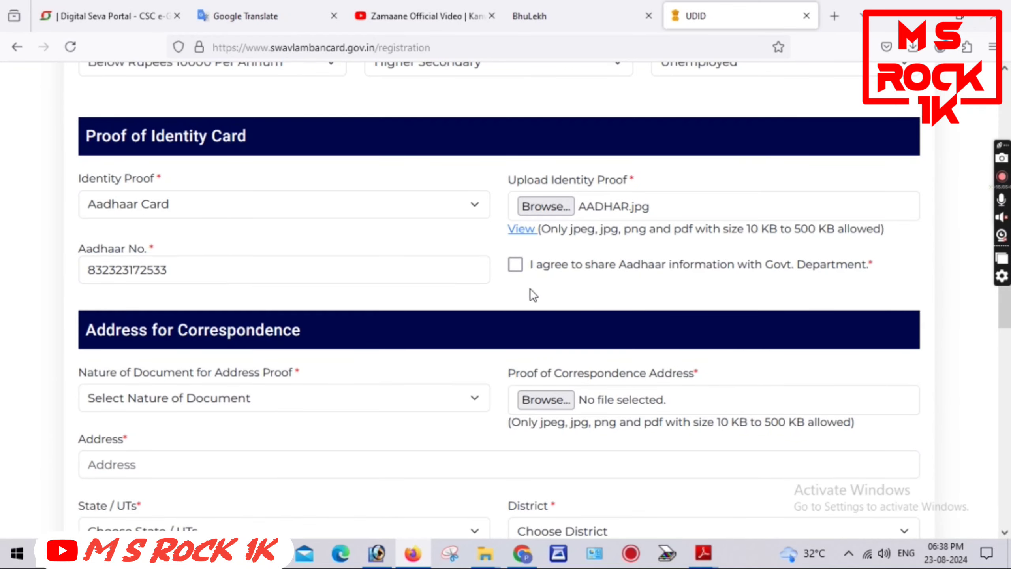
click(515, 265)
scroll(641, 284, down, 3)
scroll(641, 284, down, 1)
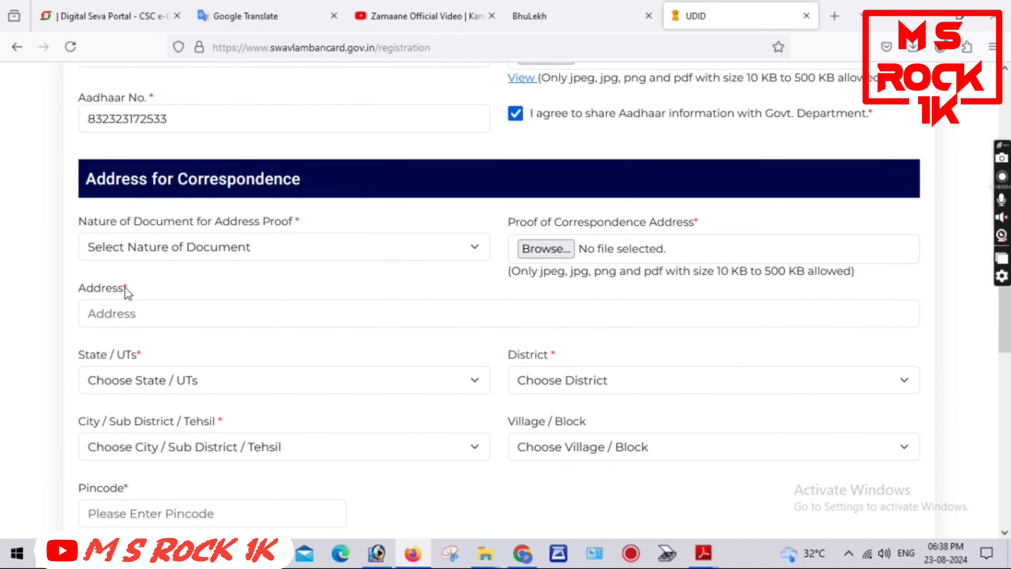
Choose Aadhaar card as the address proof and upload AADHAR.jpg for it
click(172, 247)
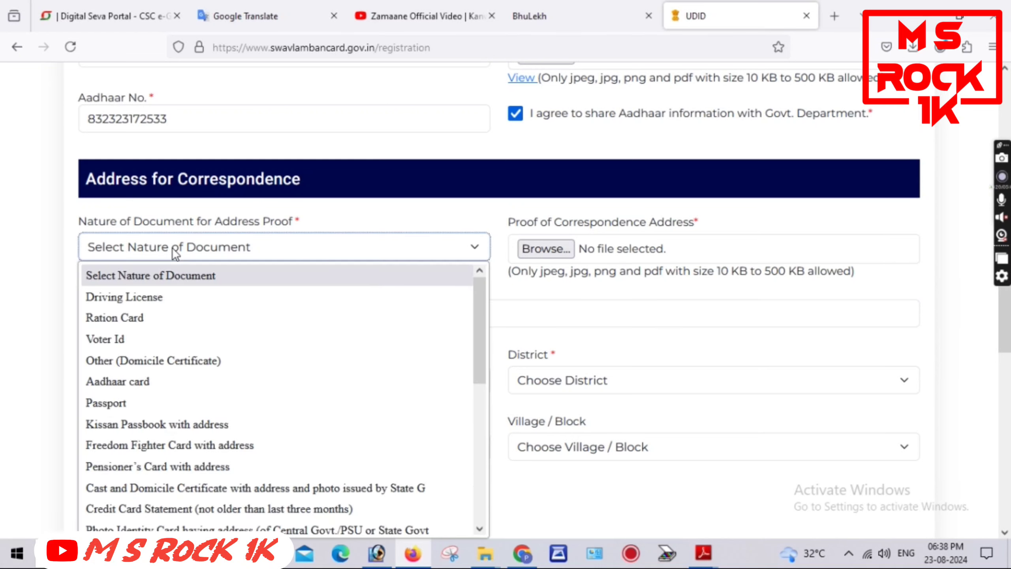
click(146, 382)
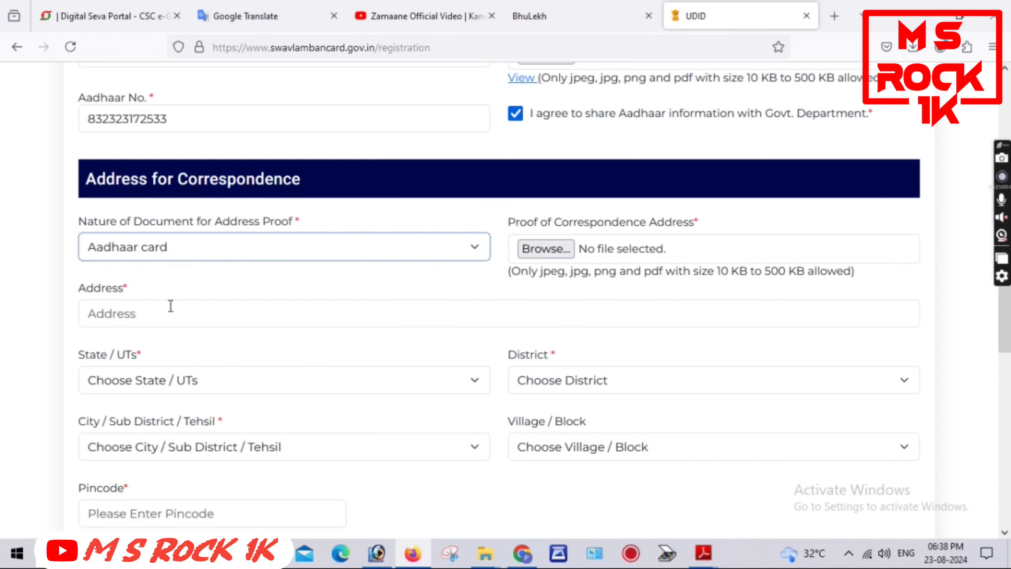
click(543, 248)
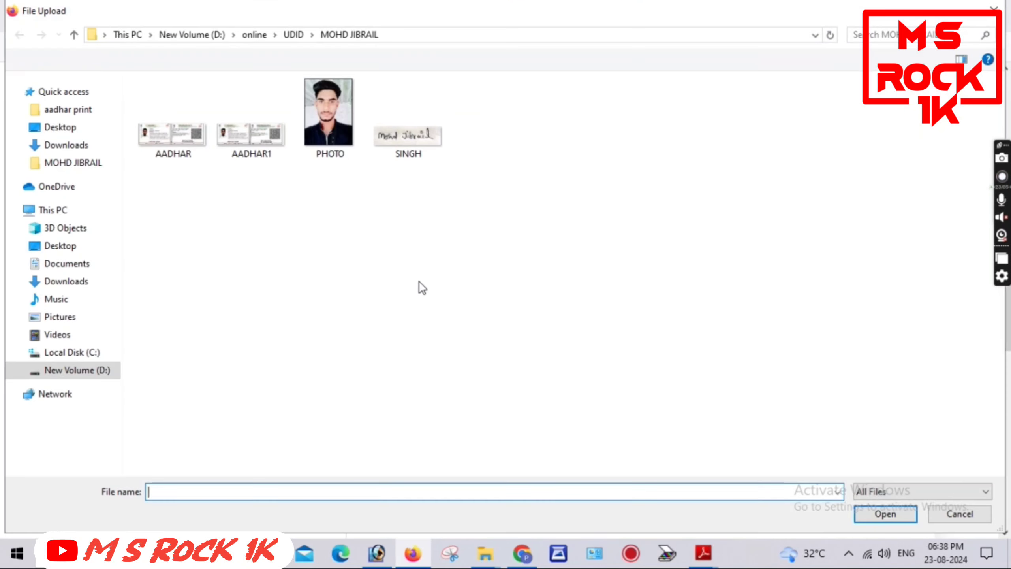
double_click(167, 144)
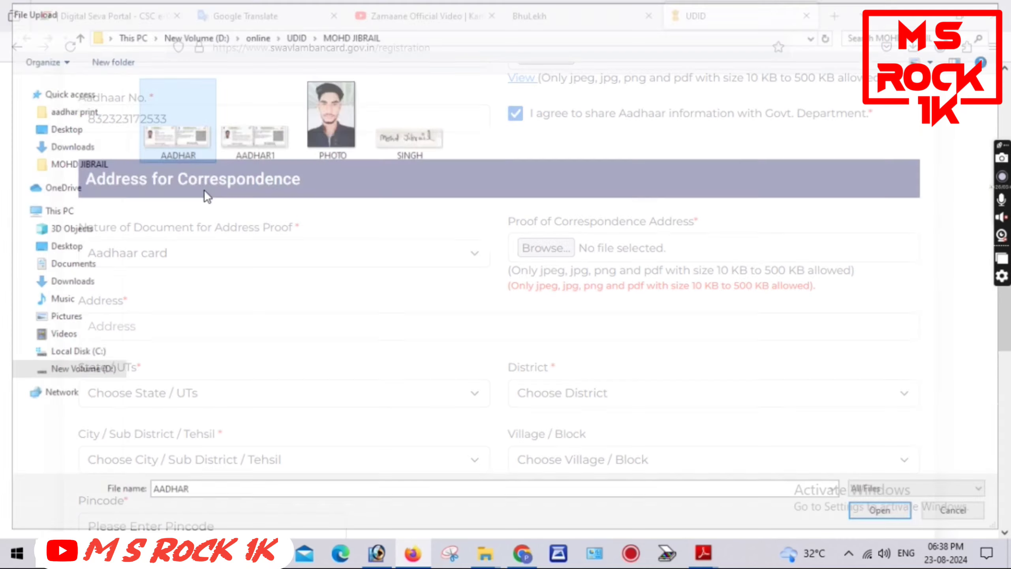
Enter the correspondence street address and select its state and district
click(172, 321)
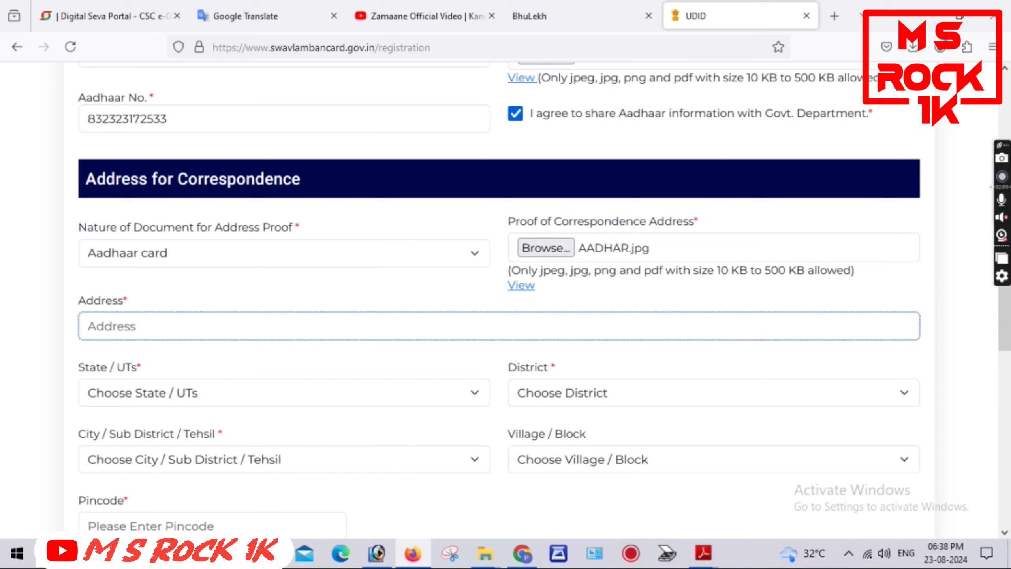
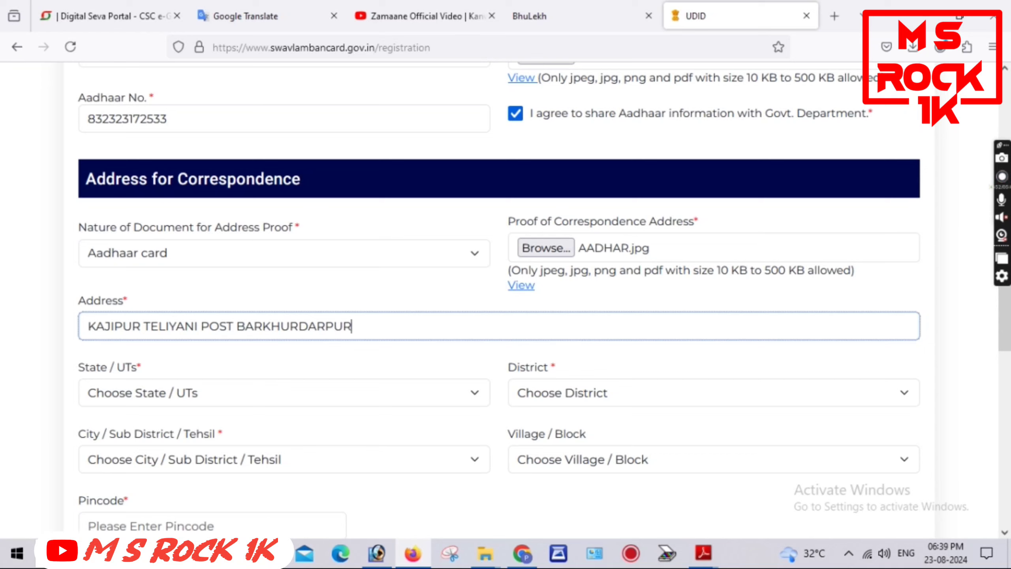
click(164, 398)
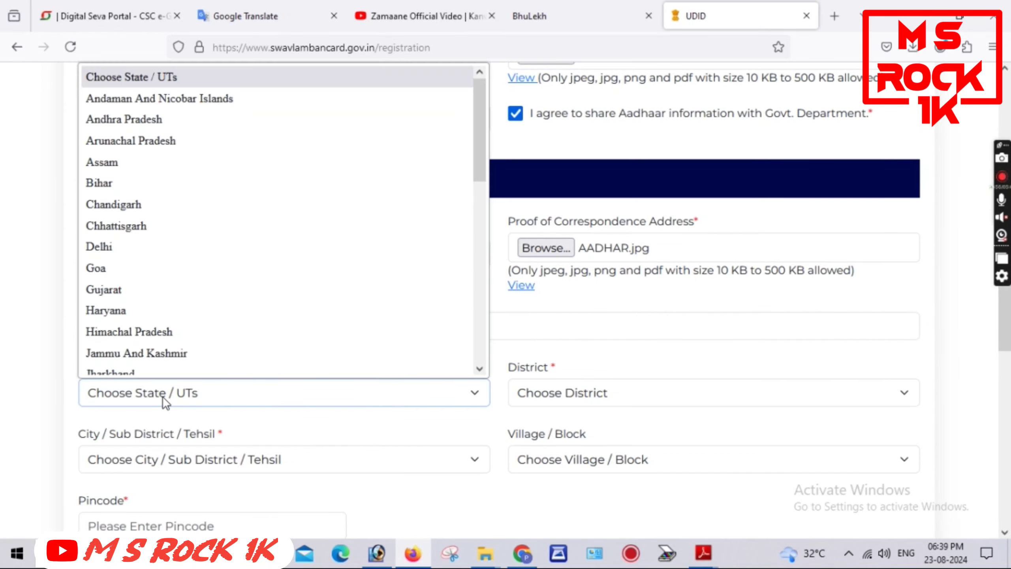
key(u)
key(Return)
click(660, 400)
key(r)
key(Return)
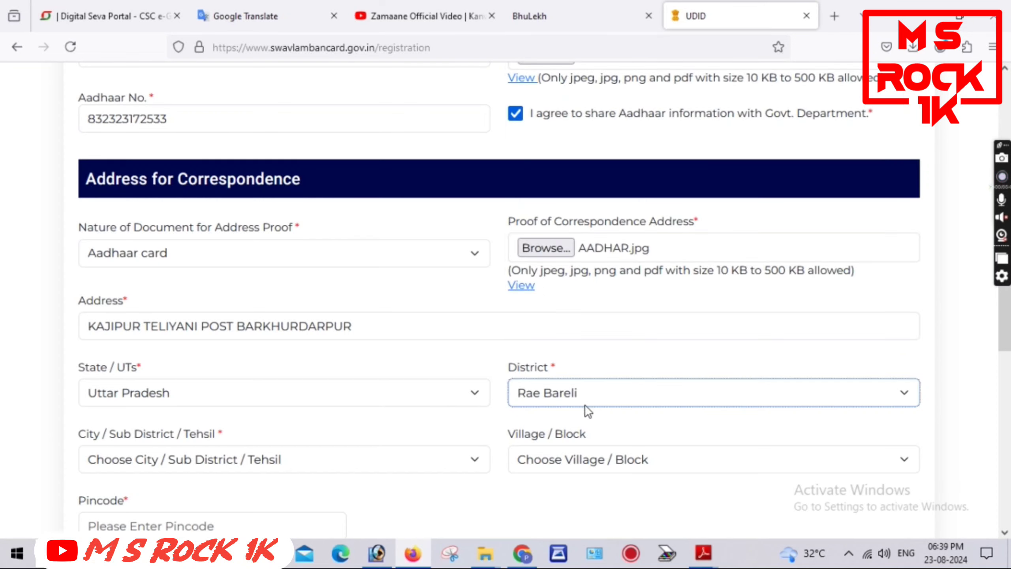
Select the tehsil and village of the correspondence address and enter its pincode
click(300, 467)
scroll(462, 452, down, 3)
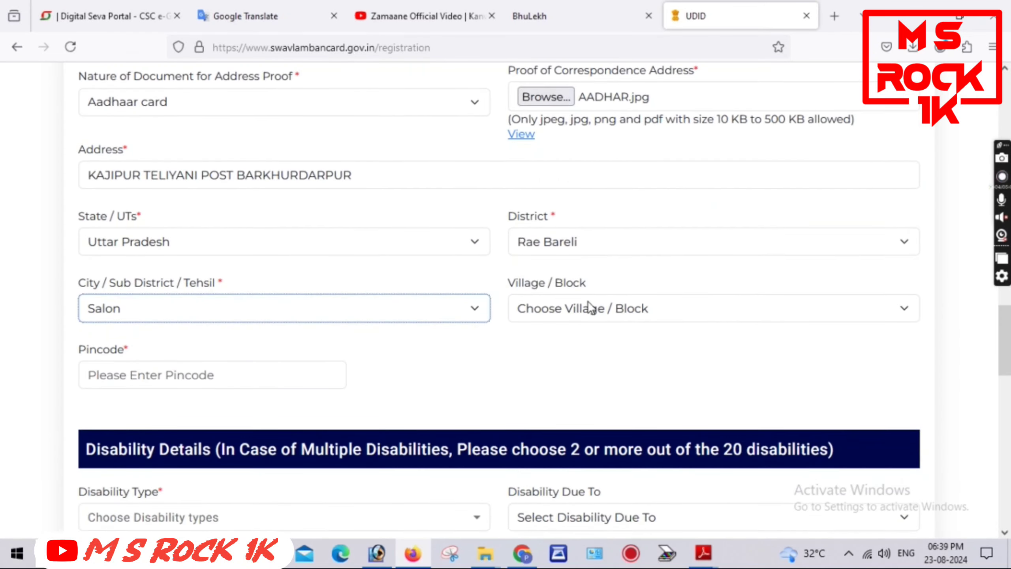
click(591, 307)
key(c)
key(Down)
key(Down)
key(Down)
key(Down)
key(Down)
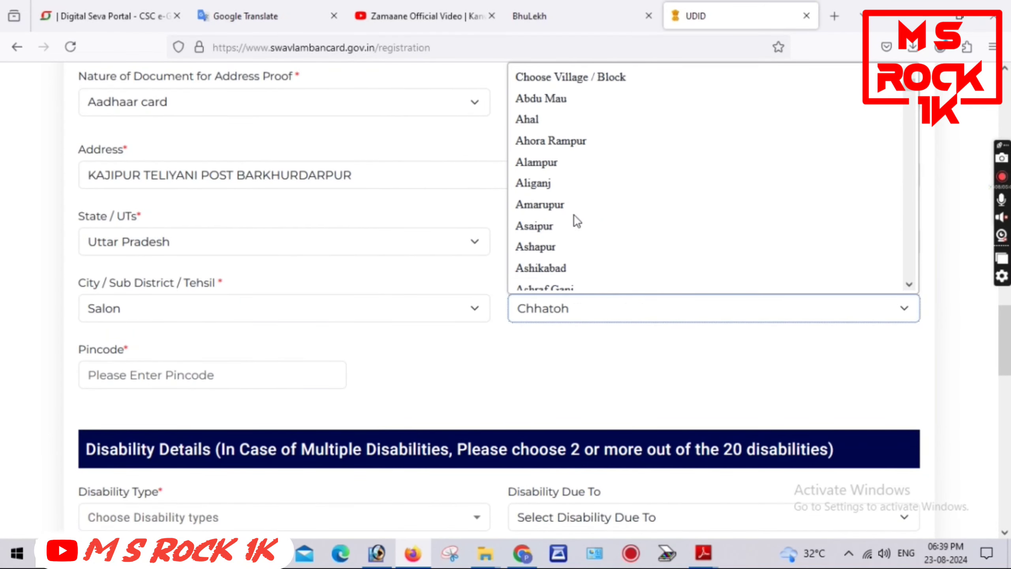
key(Up)
key(Up)
key(Up)
key(Up)
key(Down)
key(Down)
key(Down)
key(Down)
scroll(574, 360, up, 2)
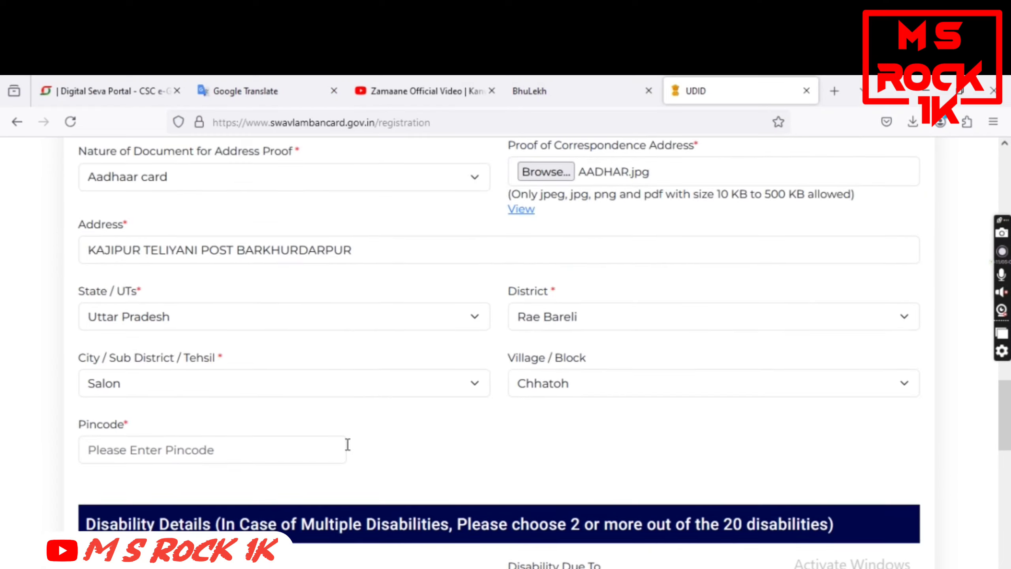
scroll(345, 430, down, 3)
click(189, 381)
text(229305)
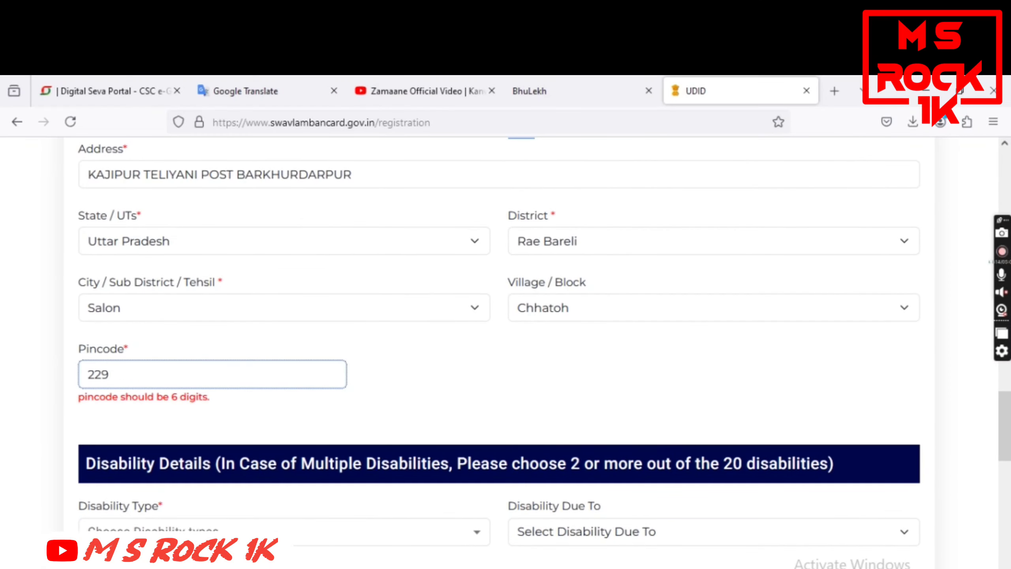
click(472, 389)
scroll(472, 390, down, 4)
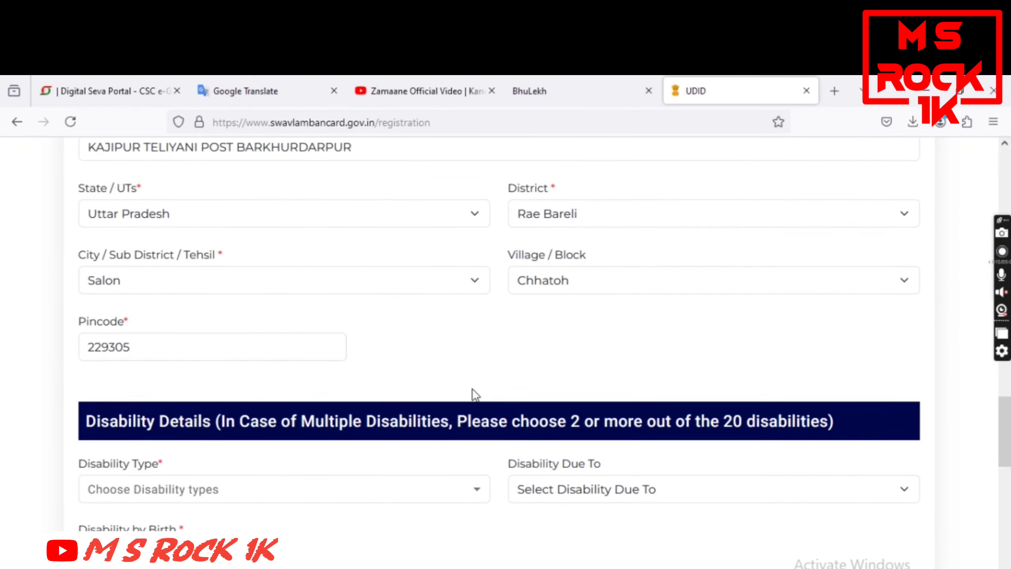
Mark Locomotor Disability as the disability type, caused by Accident
scroll(183, 407, down, 2)
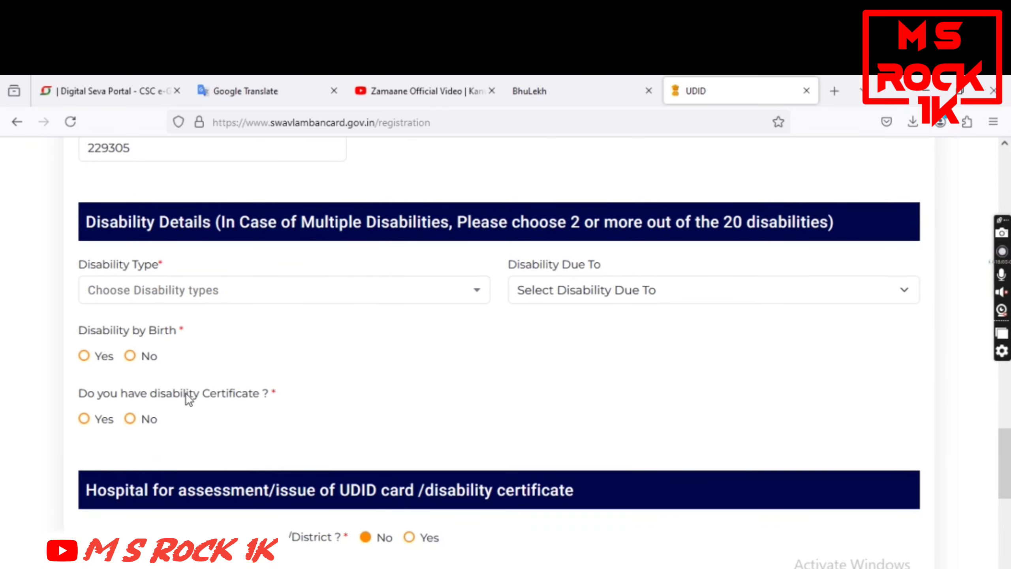
click(215, 296)
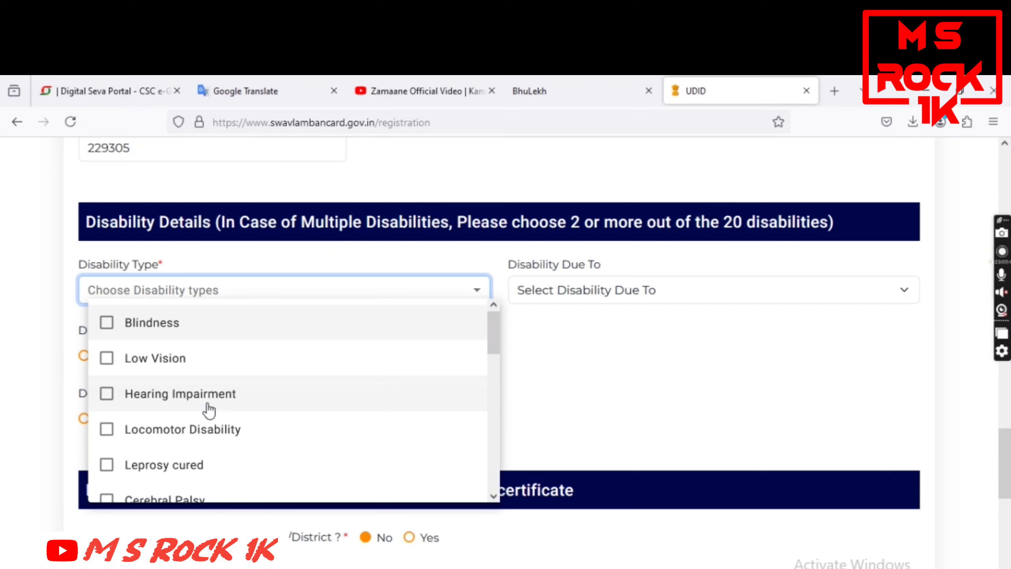
click(108, 435)
scroll(235, 452, down, 1)
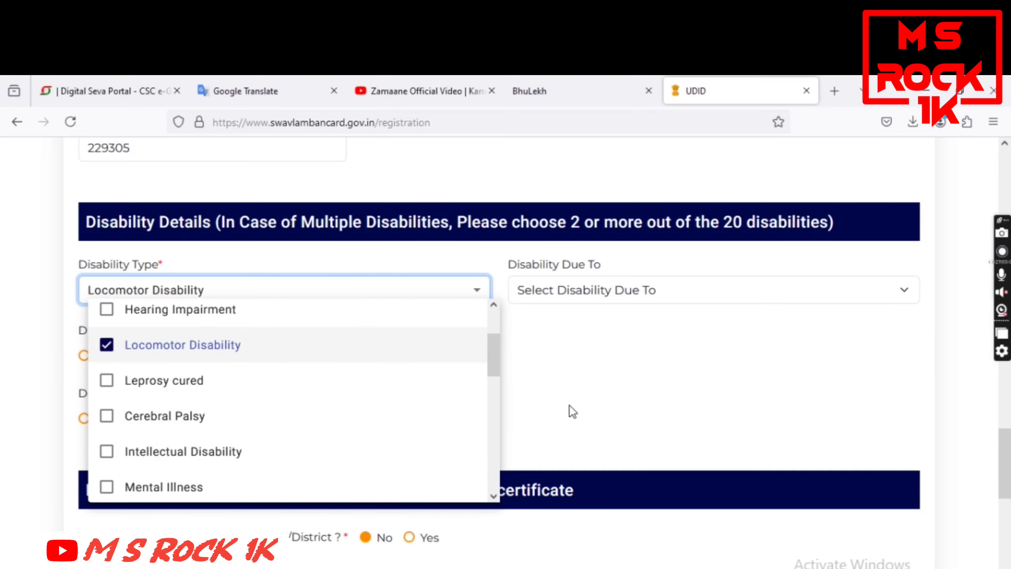
click(579, 394)
click(598, 292)
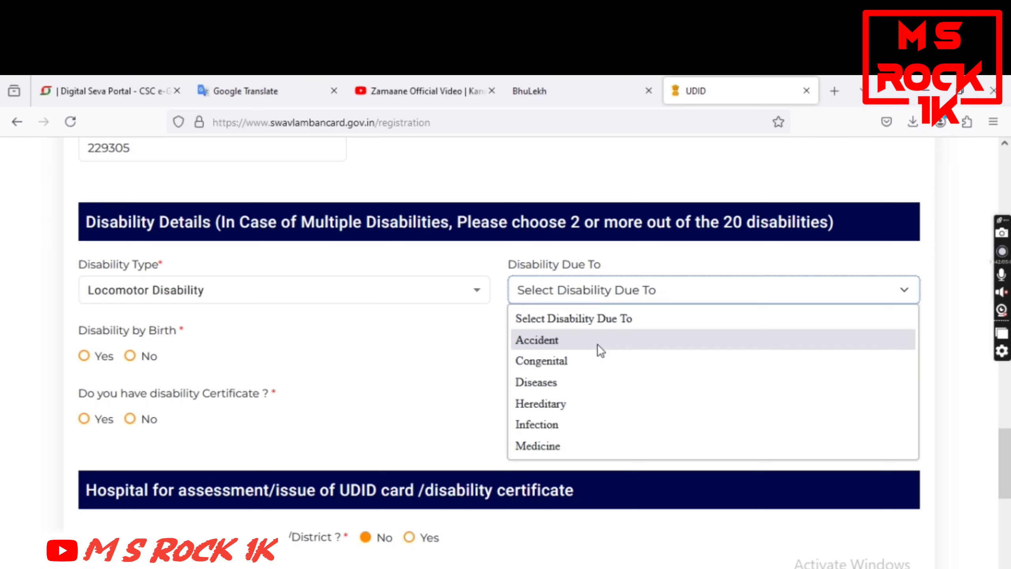
click(577, 348)
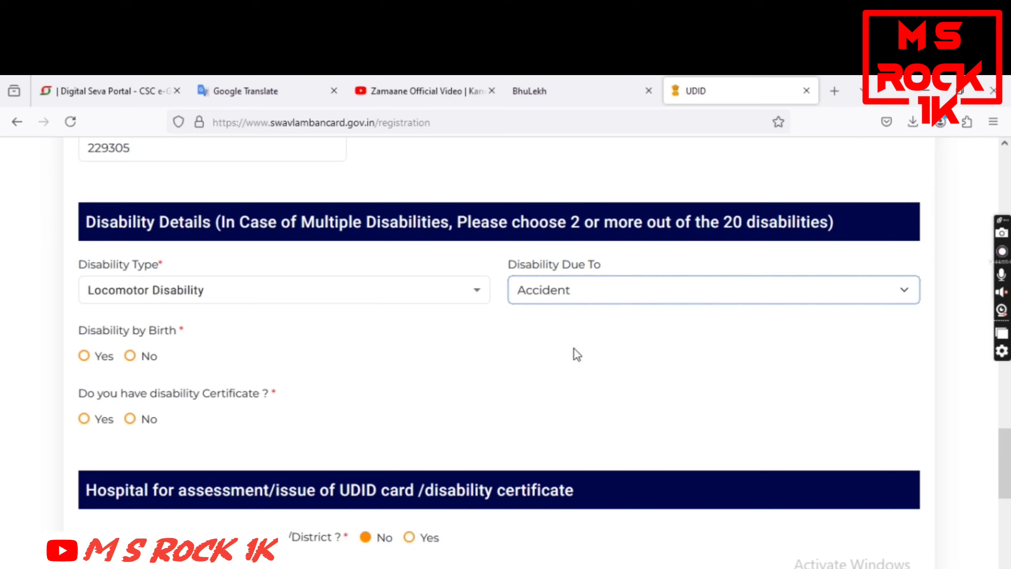
Record the disability as not from birth, present since 2013, with no existing certificate
click(130, 356)
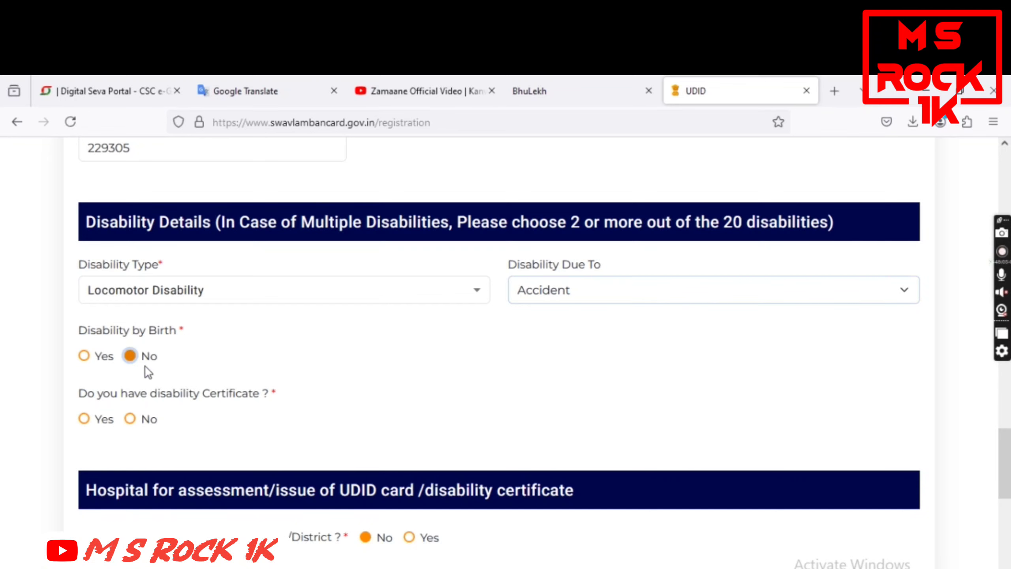
scroll(497, 313, down, 2)
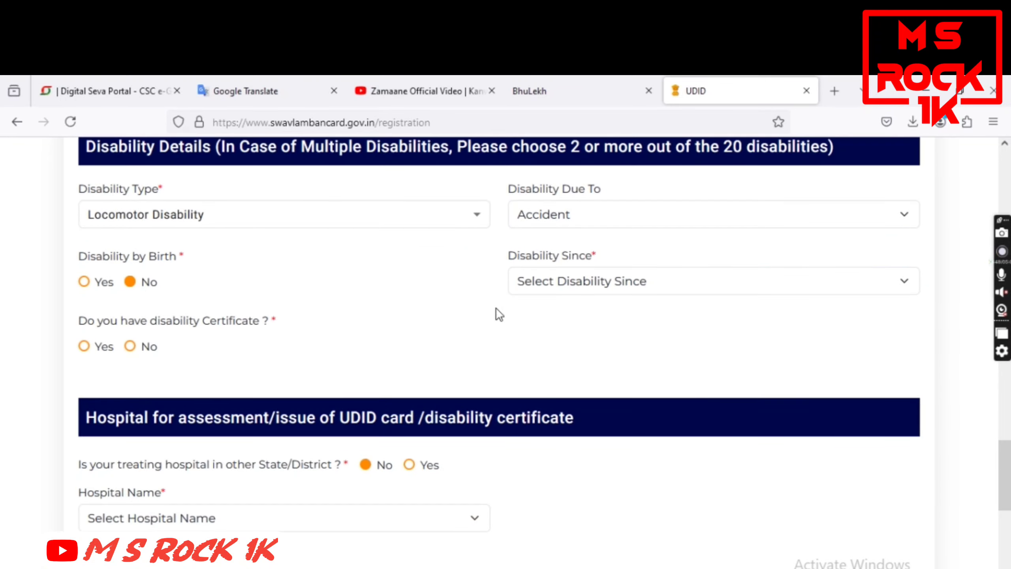
click(590, 285)
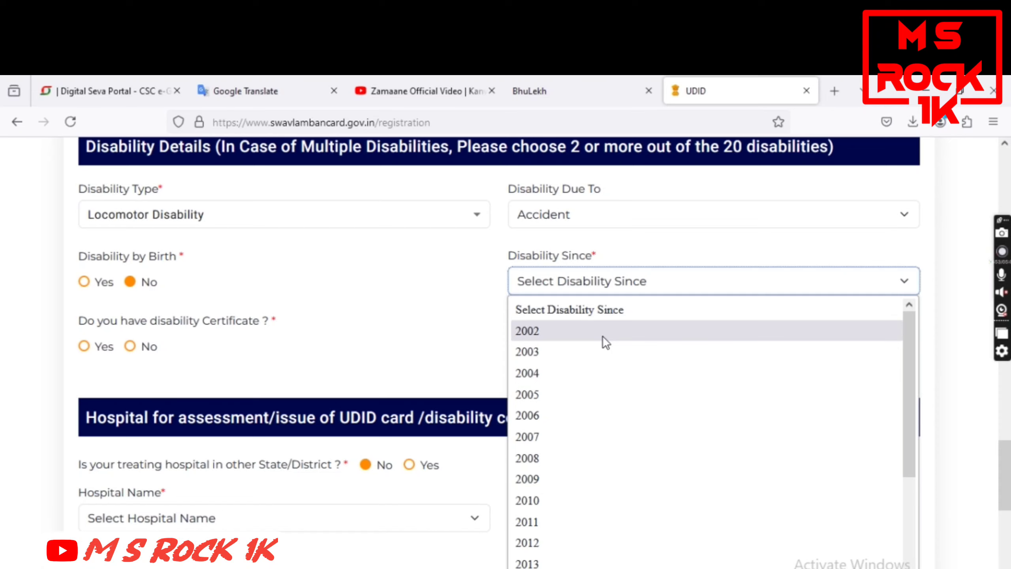
scroll(579, 398, down, 3)
click(549, 365)
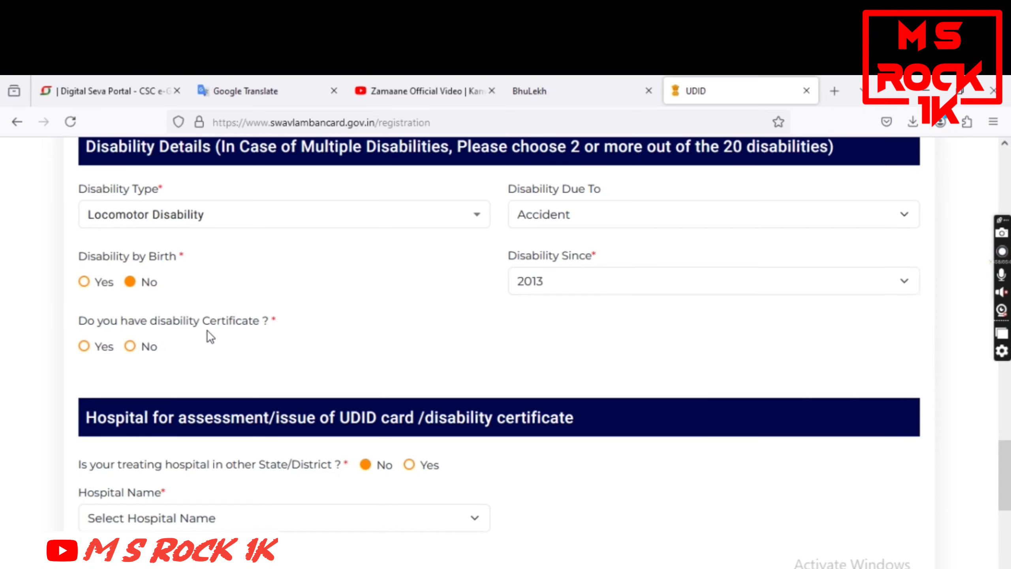
click(129, 345)
scroll(488, 376, down, 1)
scroll(487, 376, down, 3)
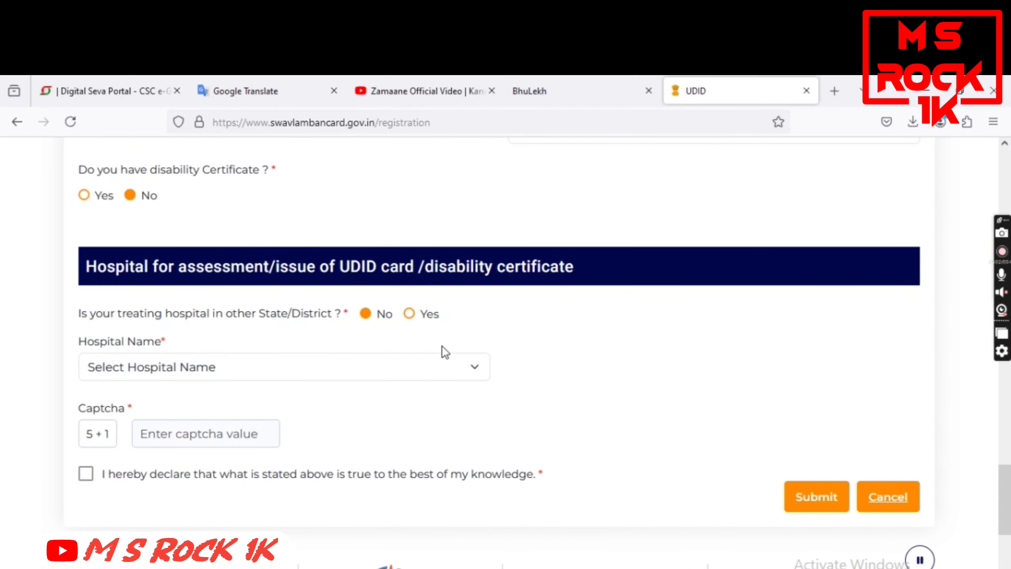
Choose Office of Chief Medical Officer Raebareli as the assessment hospital
scroll(329, 372, up, 2)
scroll(330, 373, down, 2)
scroll(274, 380, down, 2)
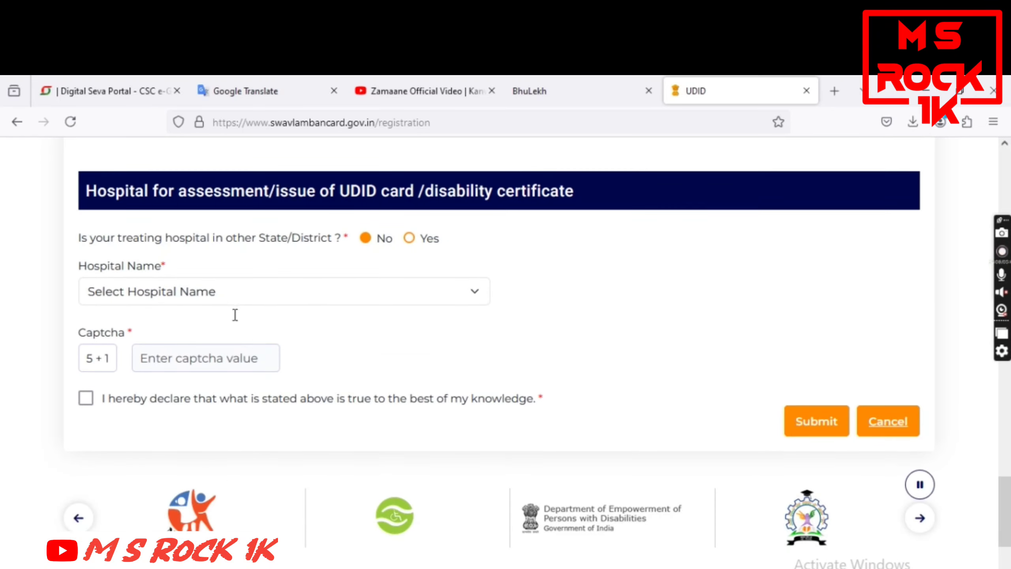
click(223, 292)
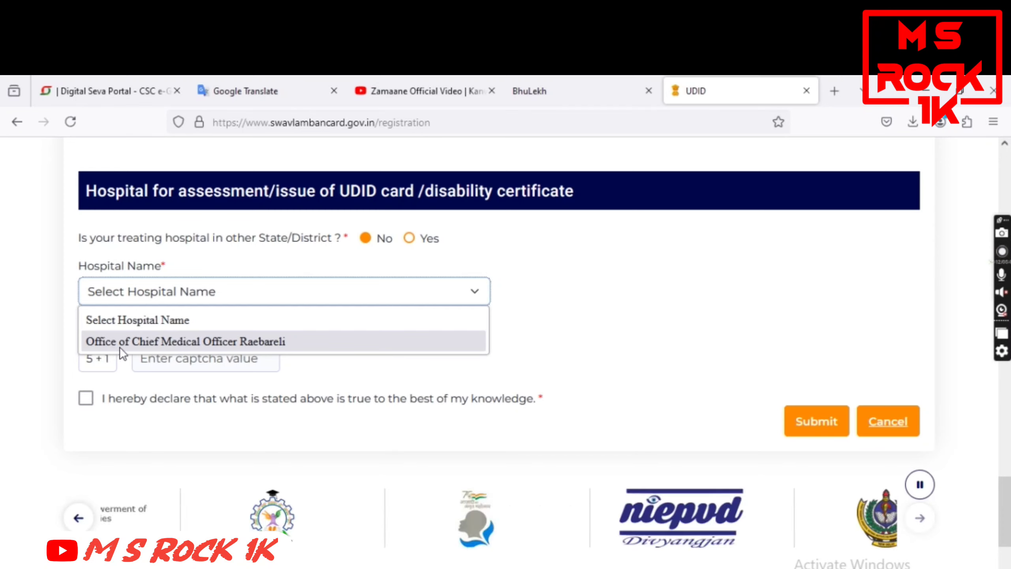
click(273, 341)
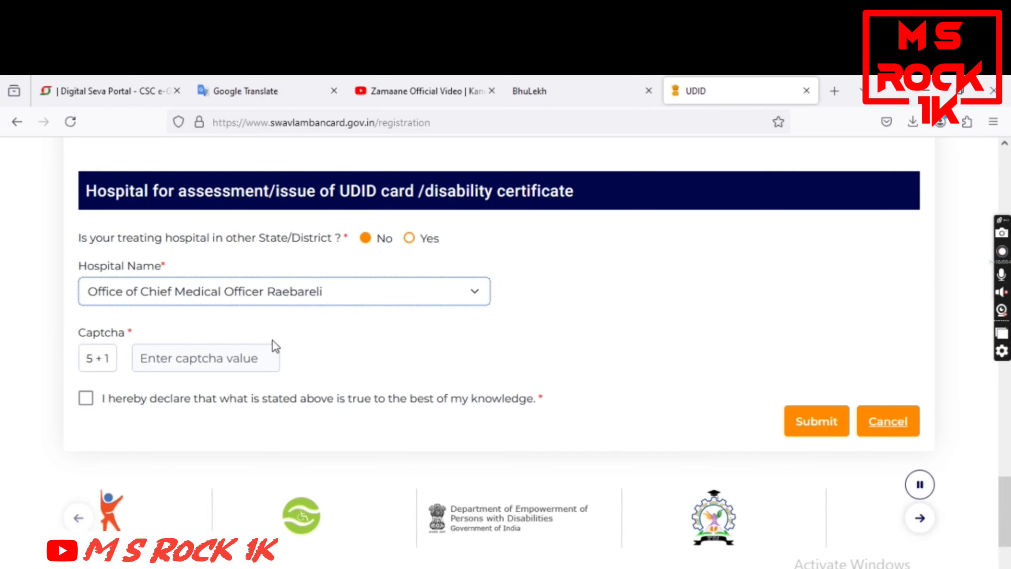
Answer the captcha with 6, accept the declaration, and submit the form
scroll(281, 361, down, 2)
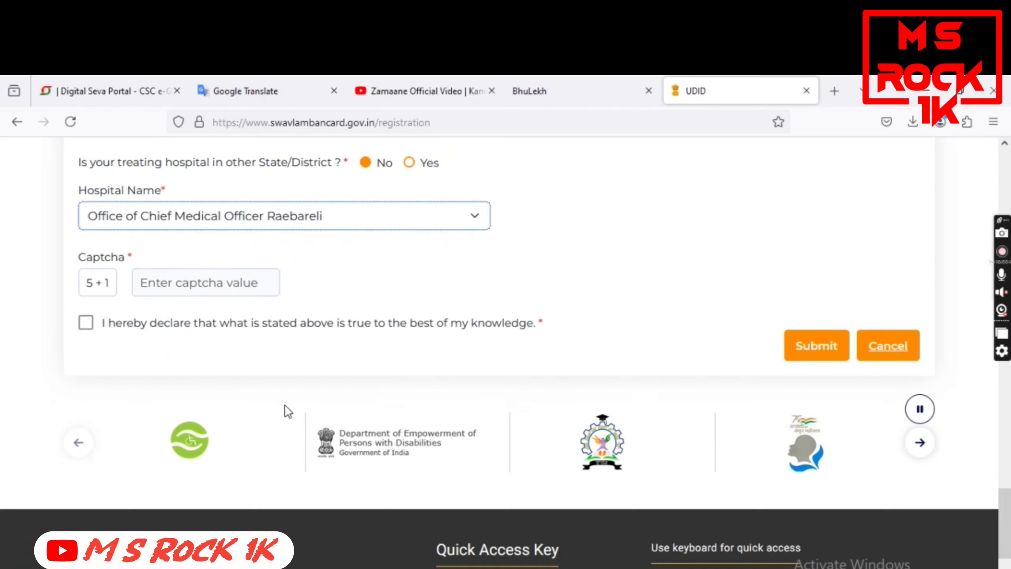
click(196, 289)
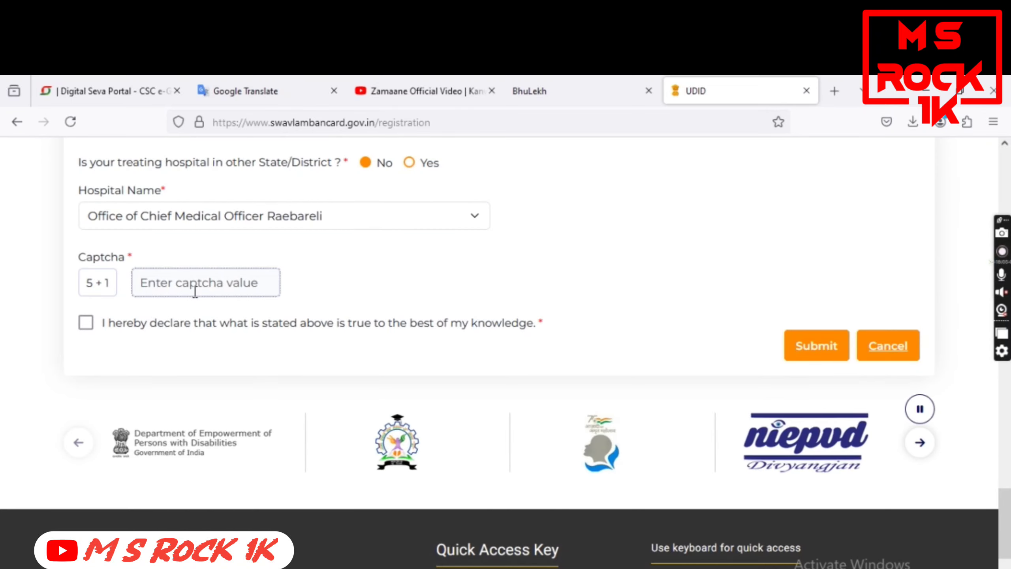
text(6)
click(86, 323)
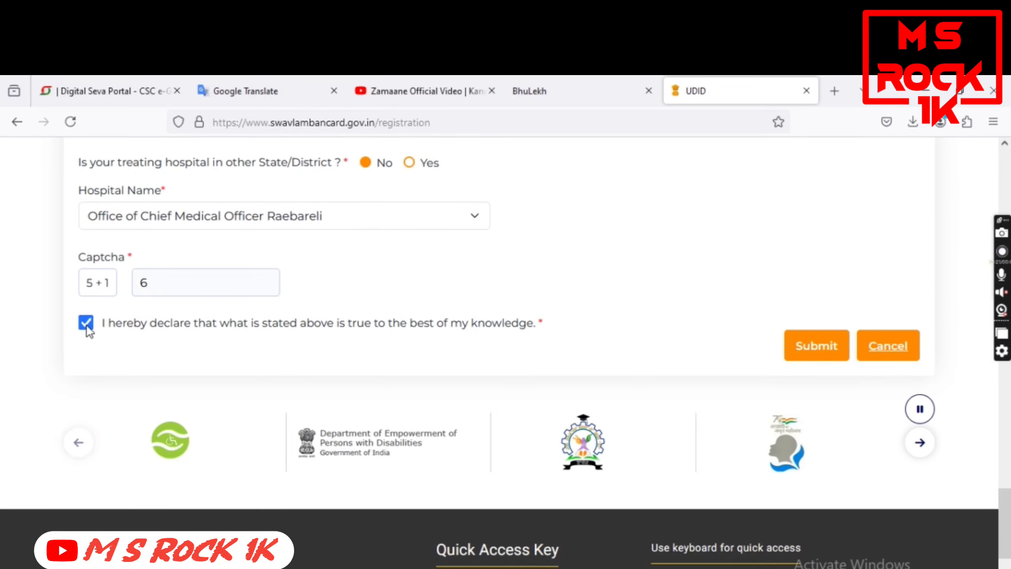
click(811, 348)
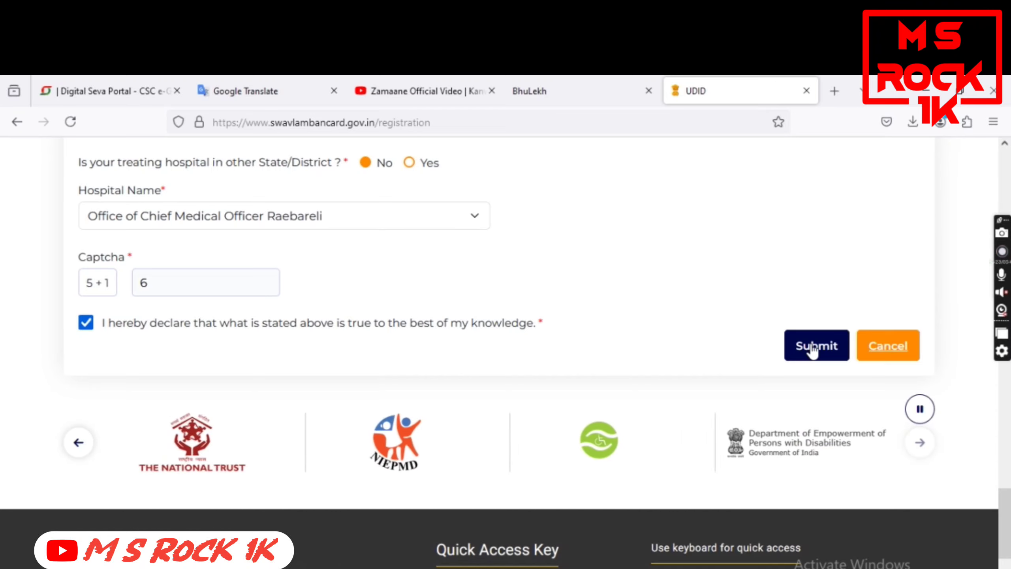
scroll(811, 348, down, 5)
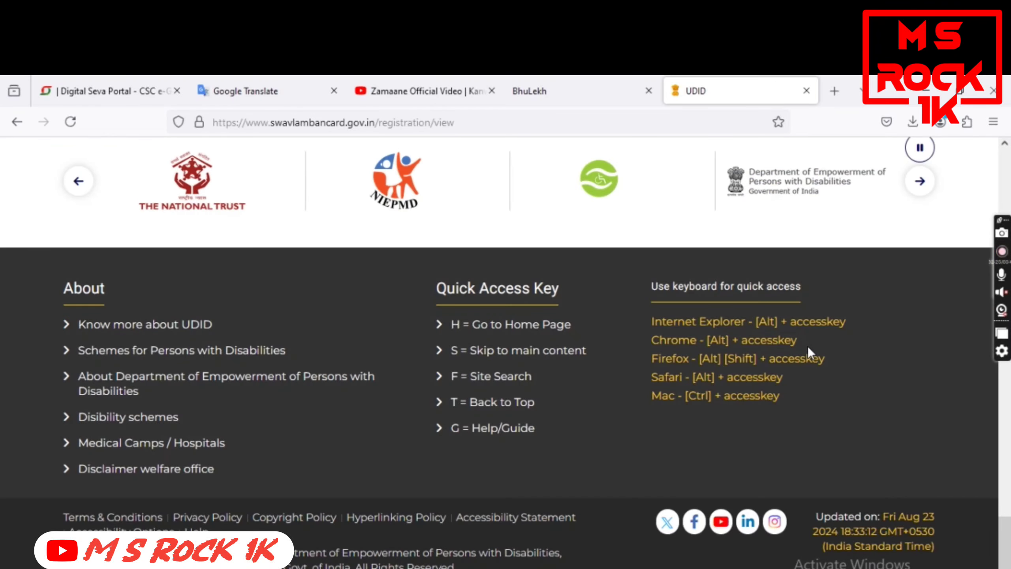
scroll(655, 372, up, 3)
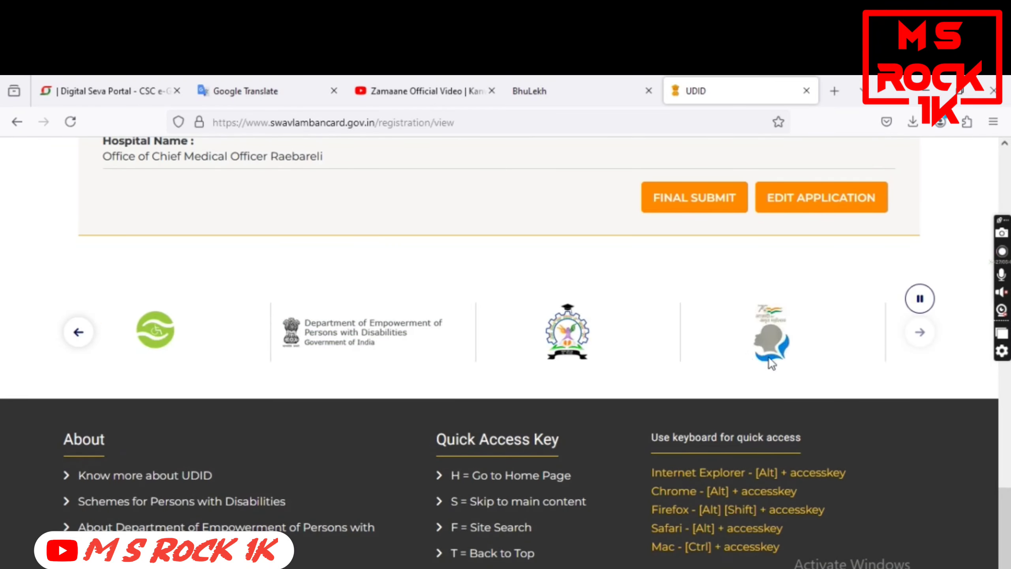
scroll(655, 372, up, 2)
scroll(326, 385, up, 3)
scroll(364, 419, up, 7)
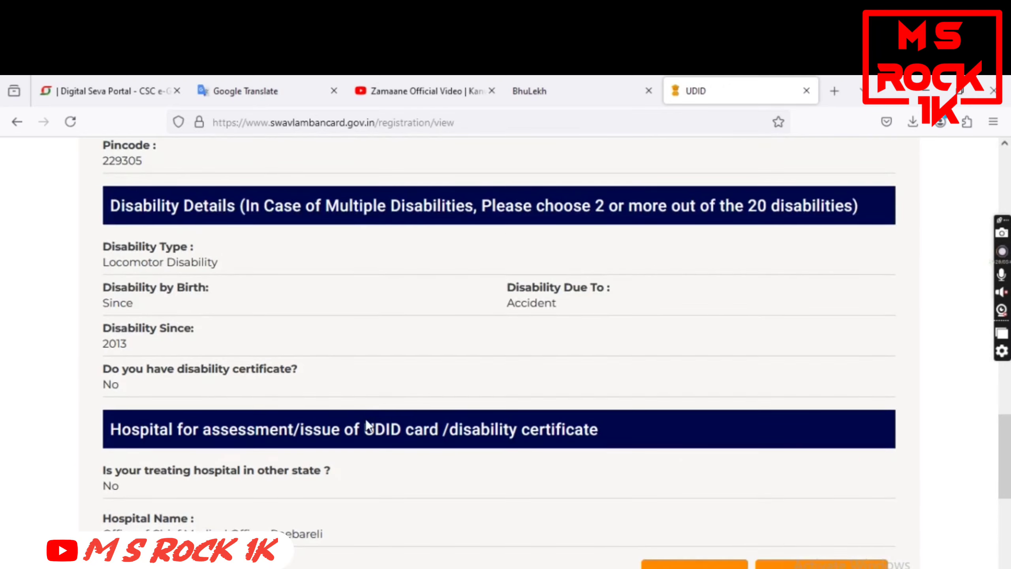
scroll(365, 419, up, 15)
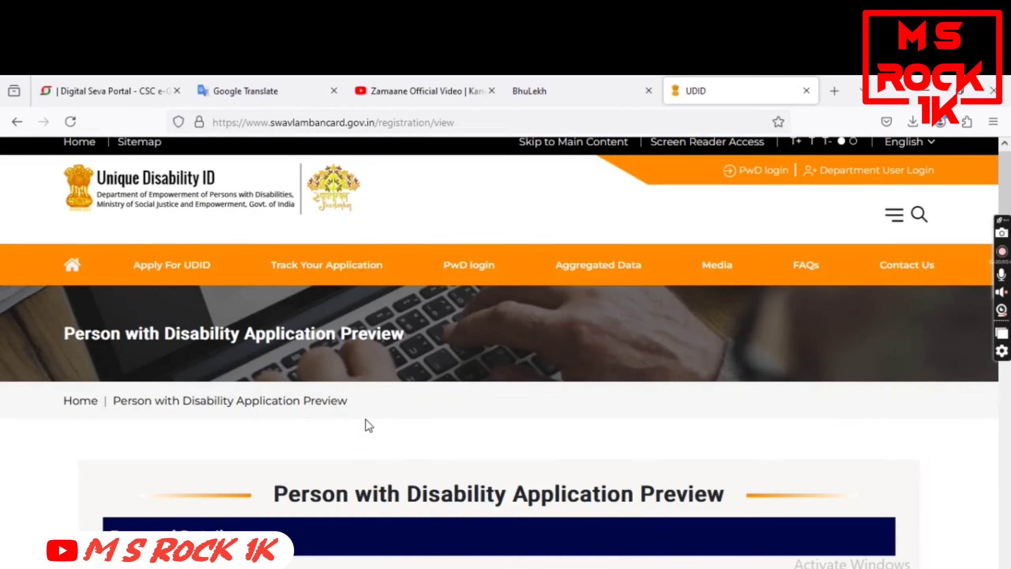
scroll(367, 420, down, 5)
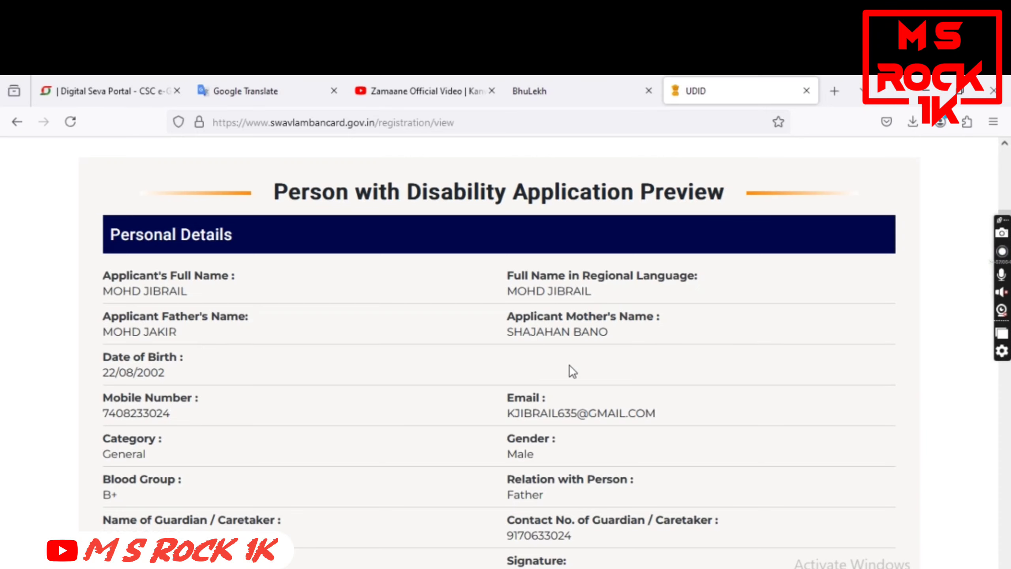
scroll(569, 372, down, 10)
scroll(565, 390, down, 15)
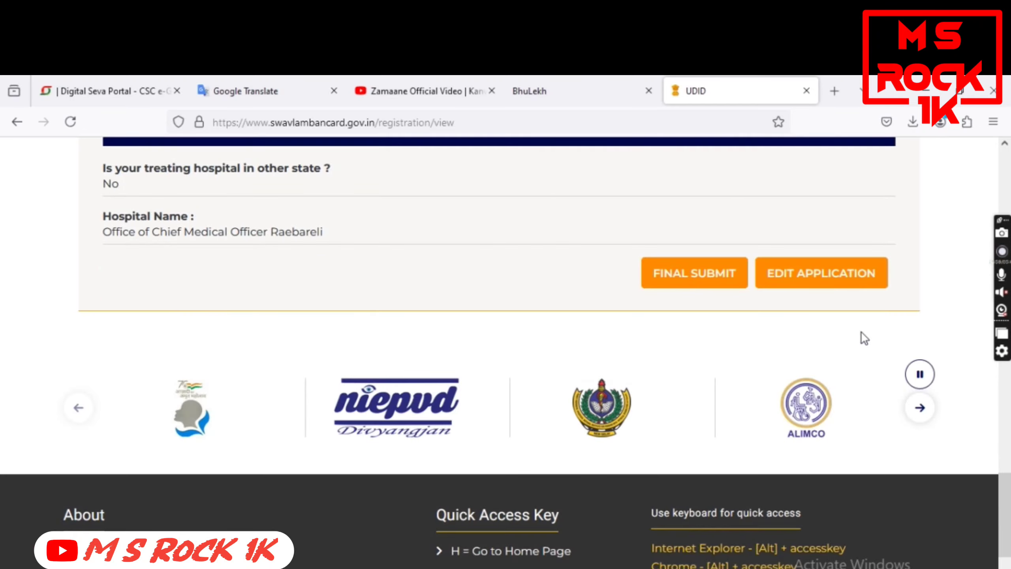
Return to the editable form via Edit Application and retype the mother's name correctly
click(823, 279)
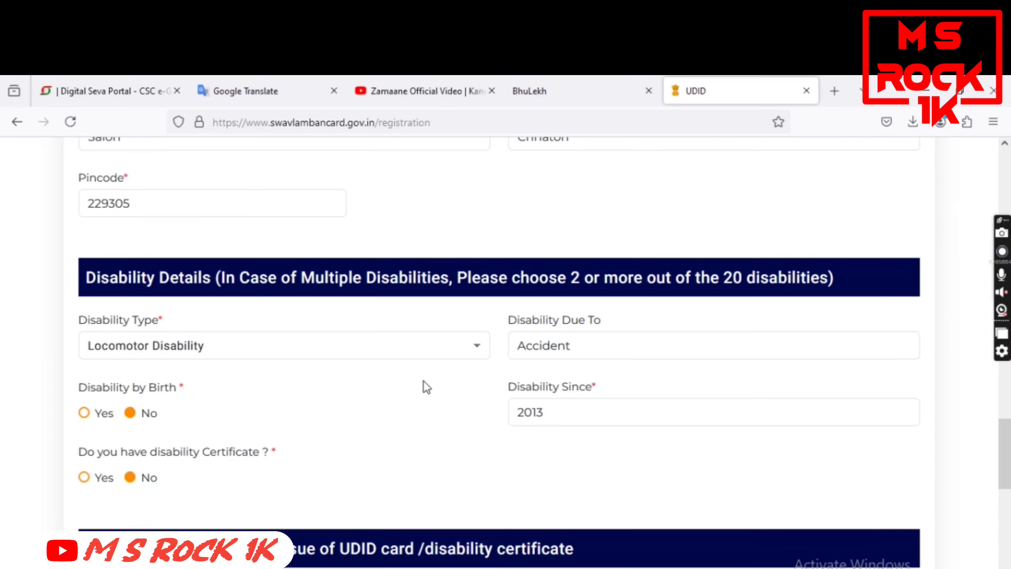
scroll(422, 386, up, 20)
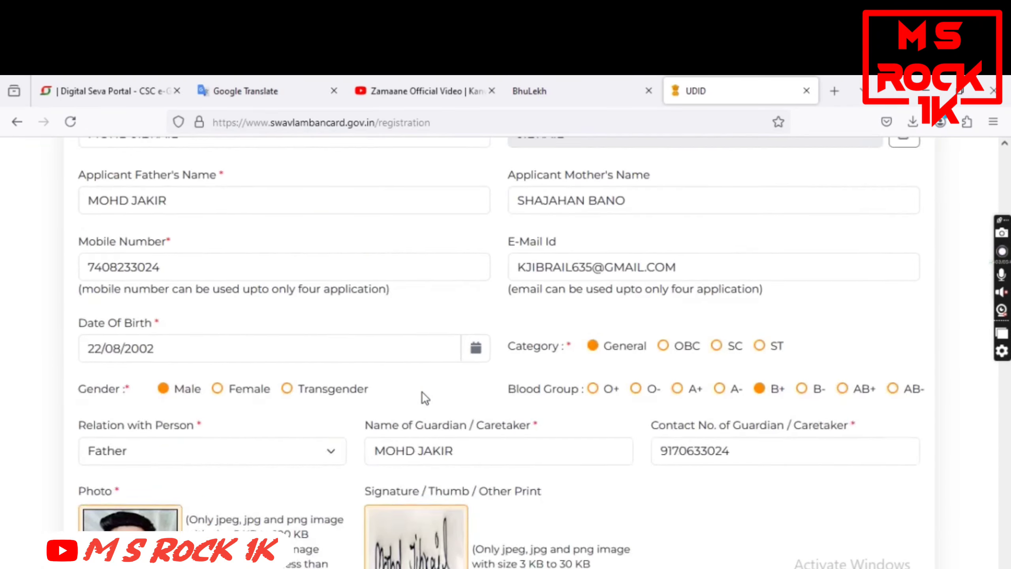
scroll(424, 398, down, 5)
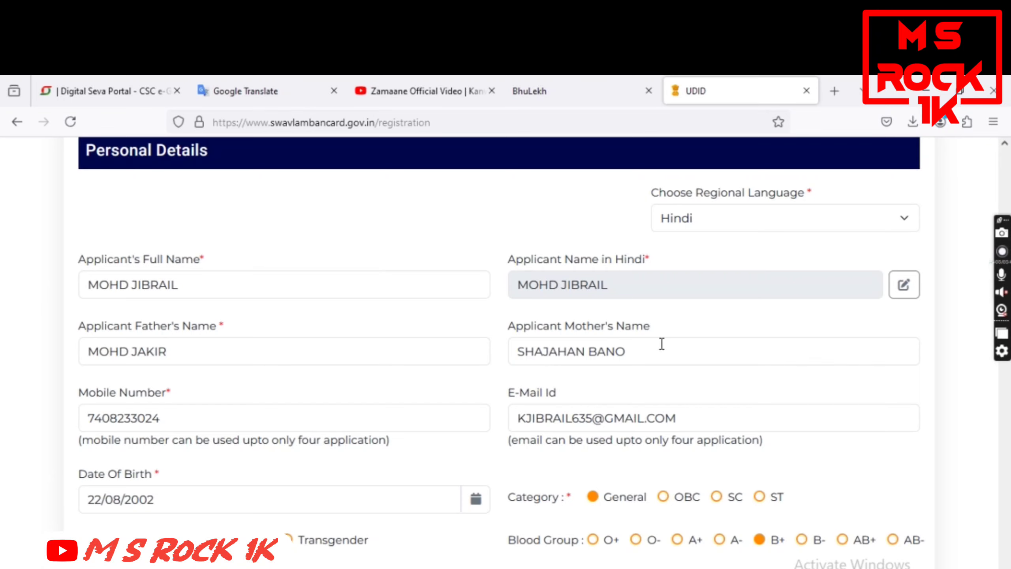
drag(649, 352, 377, 371)
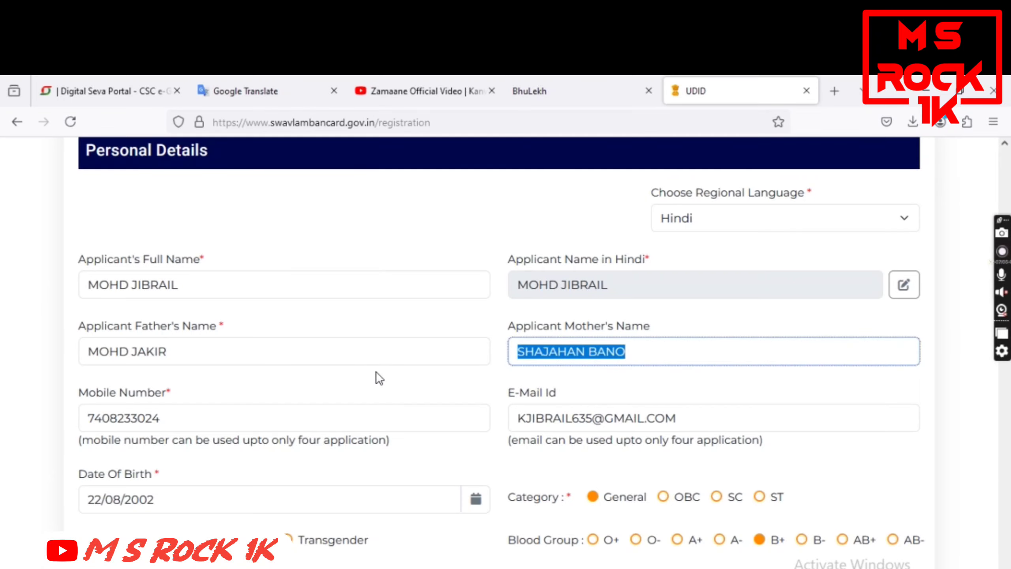
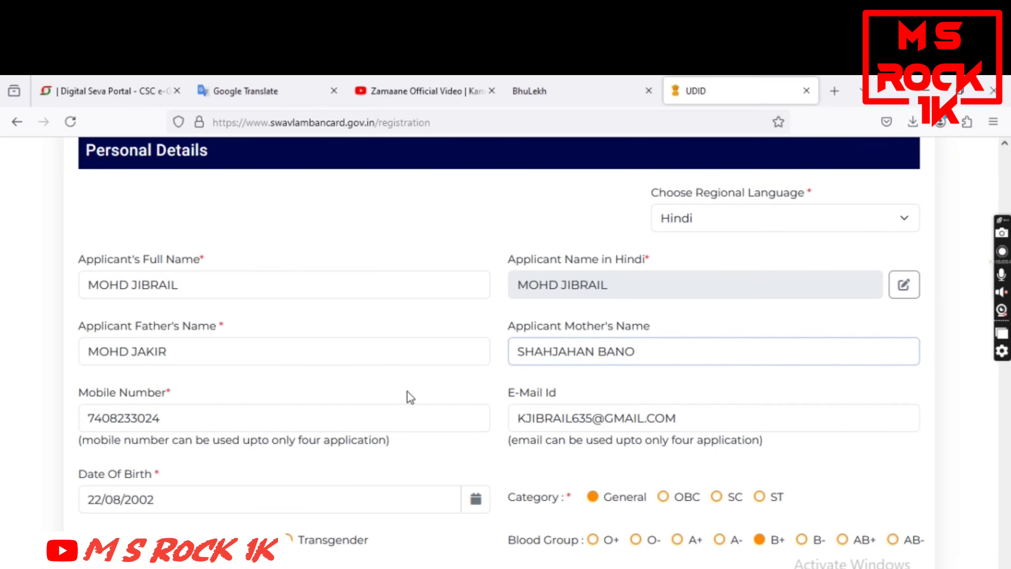
scroll(406, 396, down, 15)
Correct the captcha answer to 5 and submit the registration form
scroll(503, 462, down, 10)
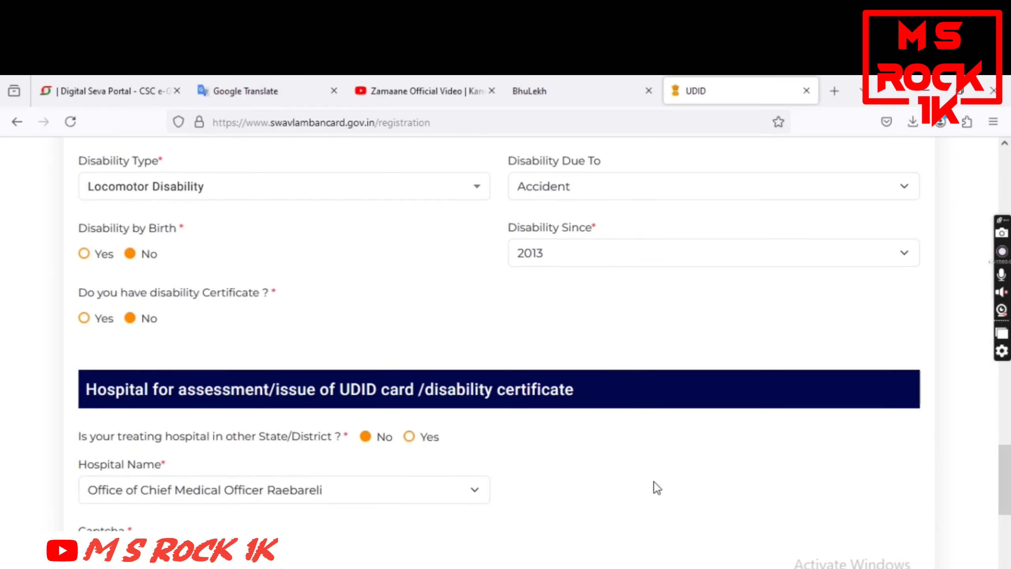
drag(152, 186, 118, 188)
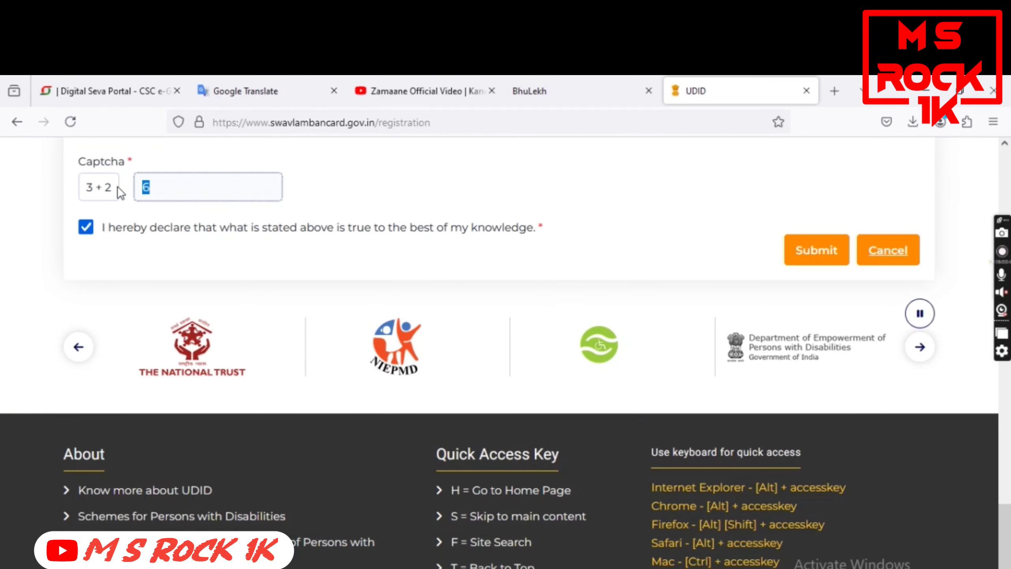
click(808, 251)
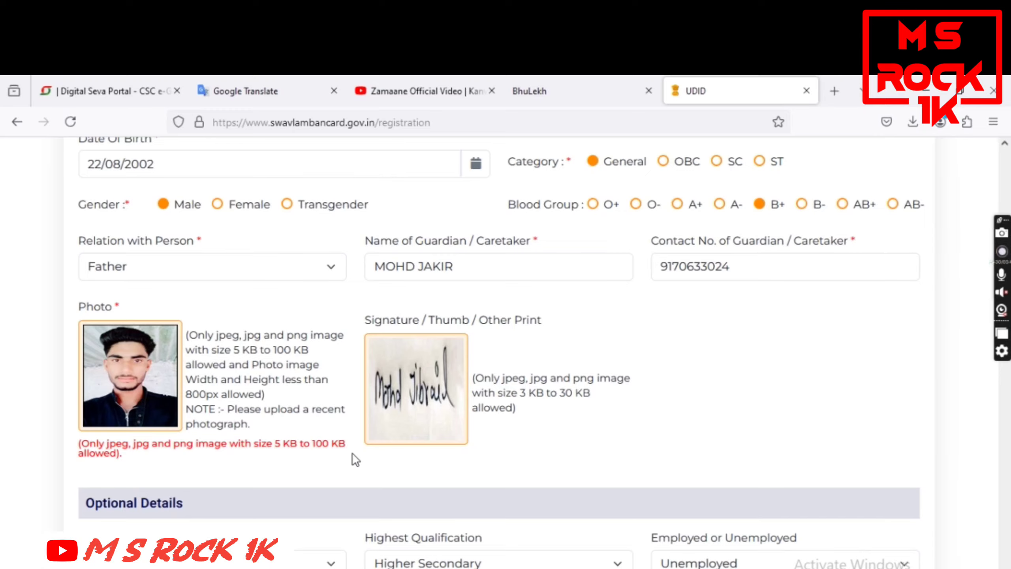
Re-attach the PHOTO image as the applicant photo
scroll(352, 453, down, 5)
scroll(321, 351, down, 1)
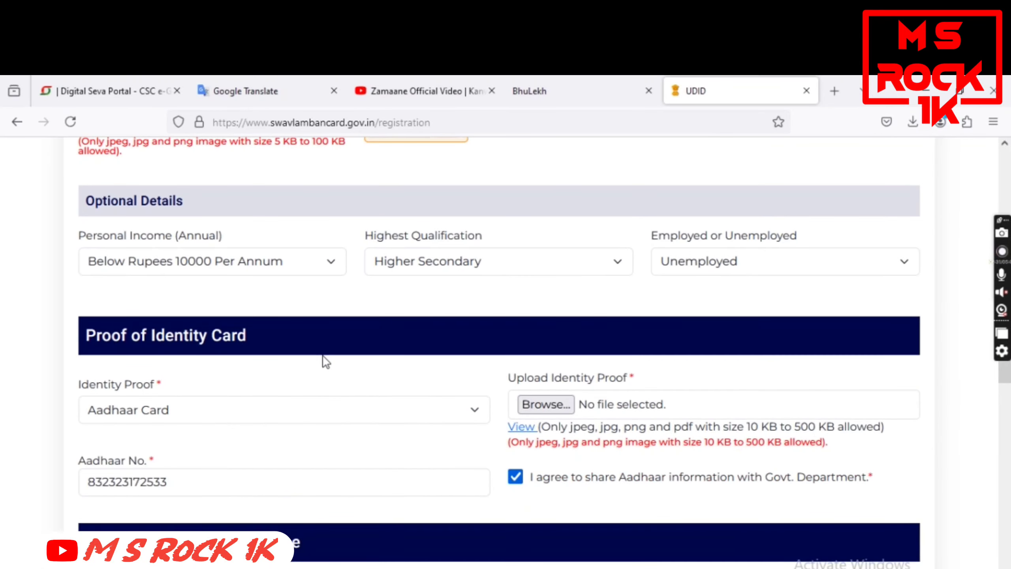
scroll(323, 361, up, 5)
click(162, 322)
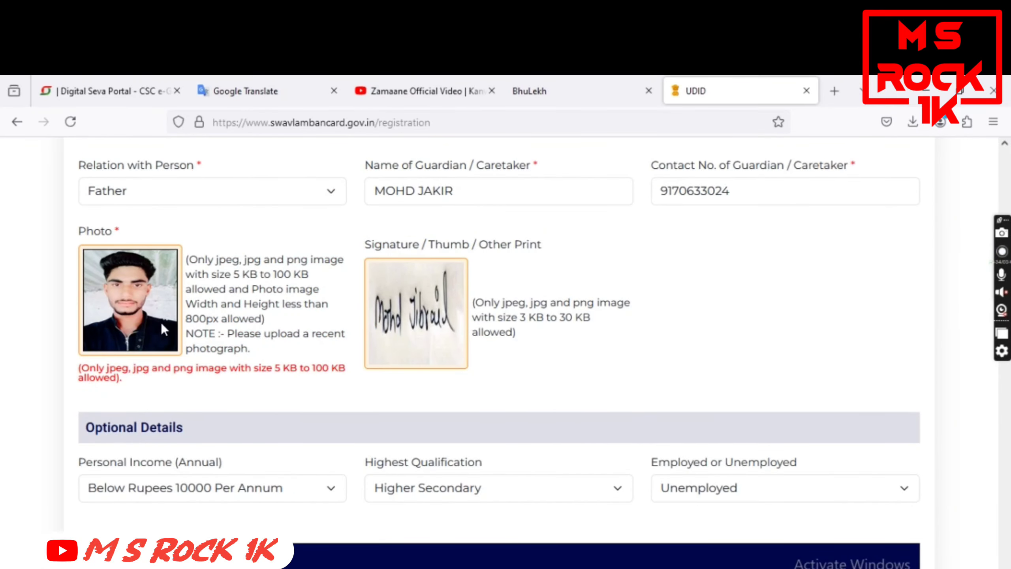
double_click(337, 209)
Attach AADHAR.jpg as both the identity proof and the address proof
scroll(460, 411, down, 3)
scroll(460, 411, down, 3)
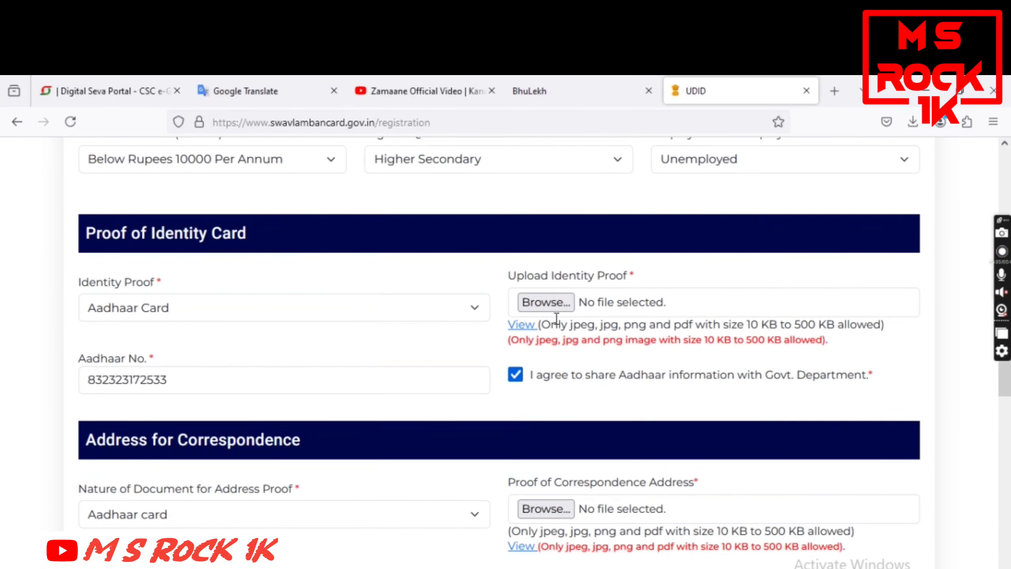
click(537, 309)
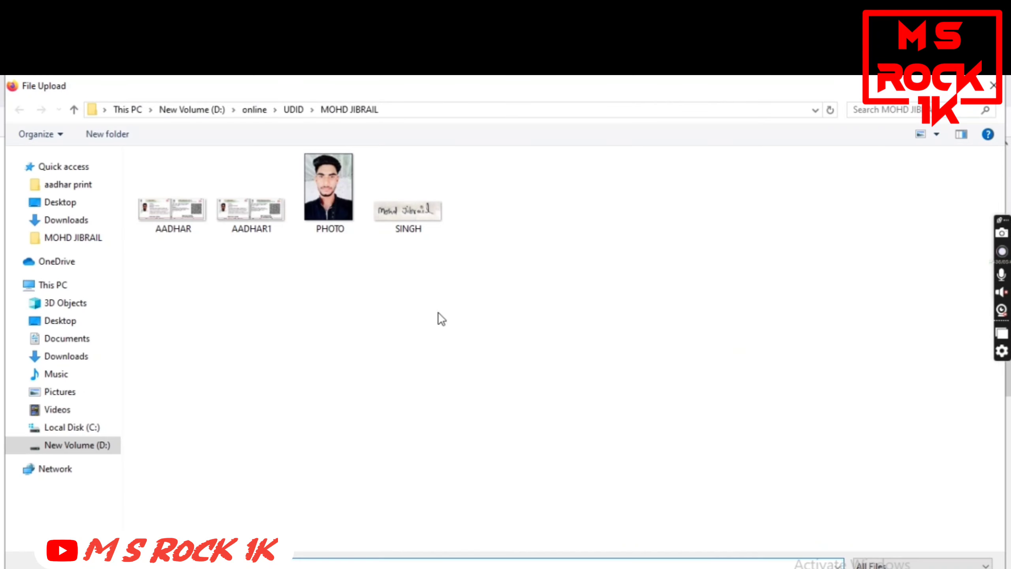
double_click(139, 210)
scroll(461, 390, down, 2)
scroll(461, 392, down, 2)
double_click(149, 205)
Resubmit the form to bring up the application preview
scroll(494, 383, down, 18)
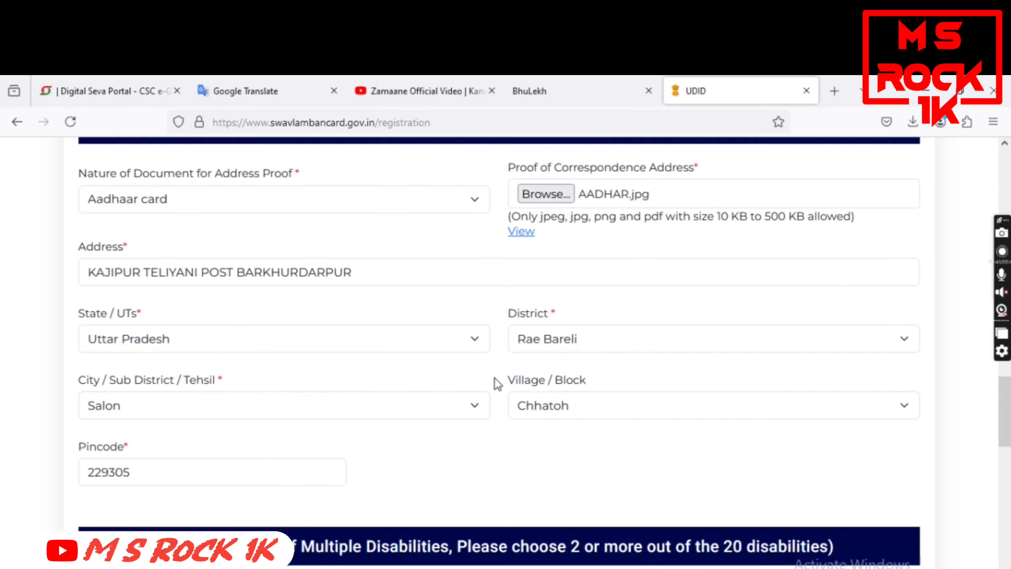
scroll(447, 379, down, 6)
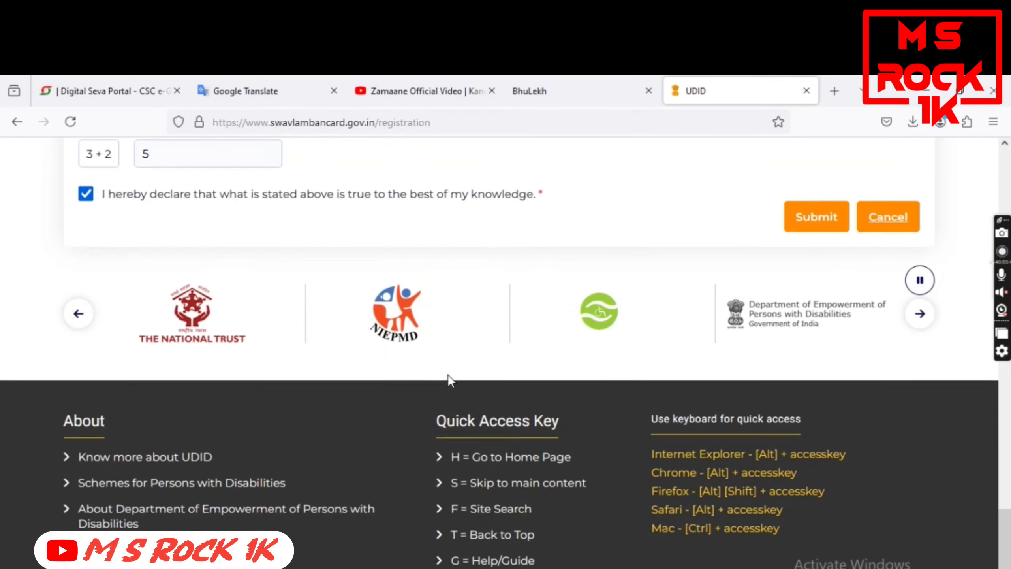
scroll(447, 379, up, 5)
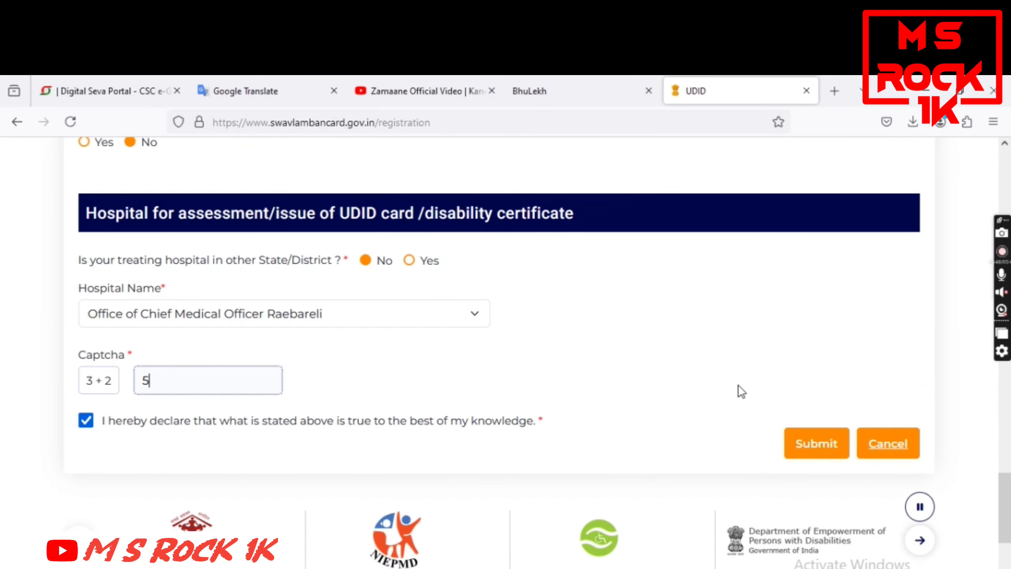
click(818, 445)
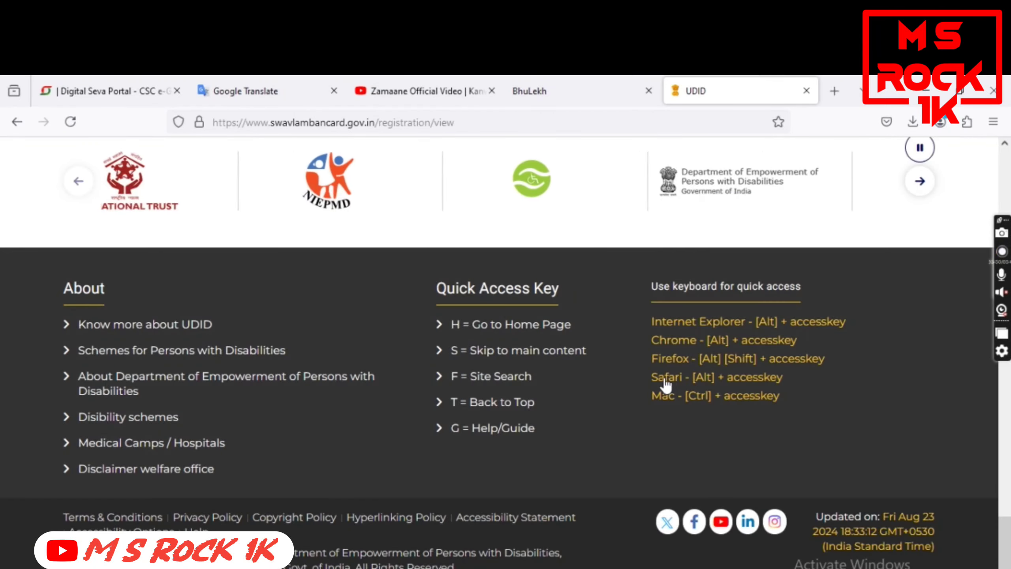
scroll(627, 377, up, 20)
scroll(628, 376, down, 5)
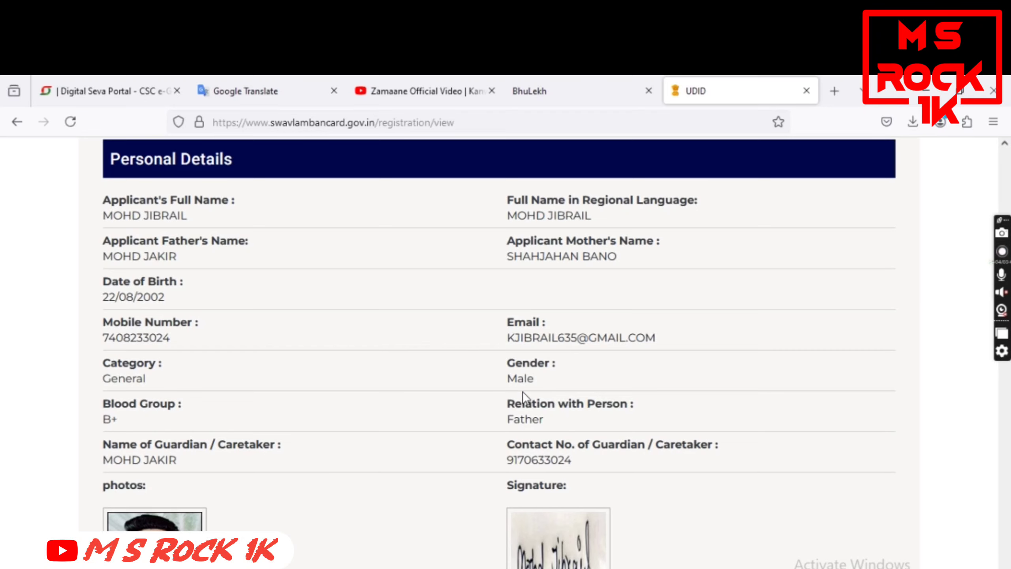
scroll(175, 419, down, 3)
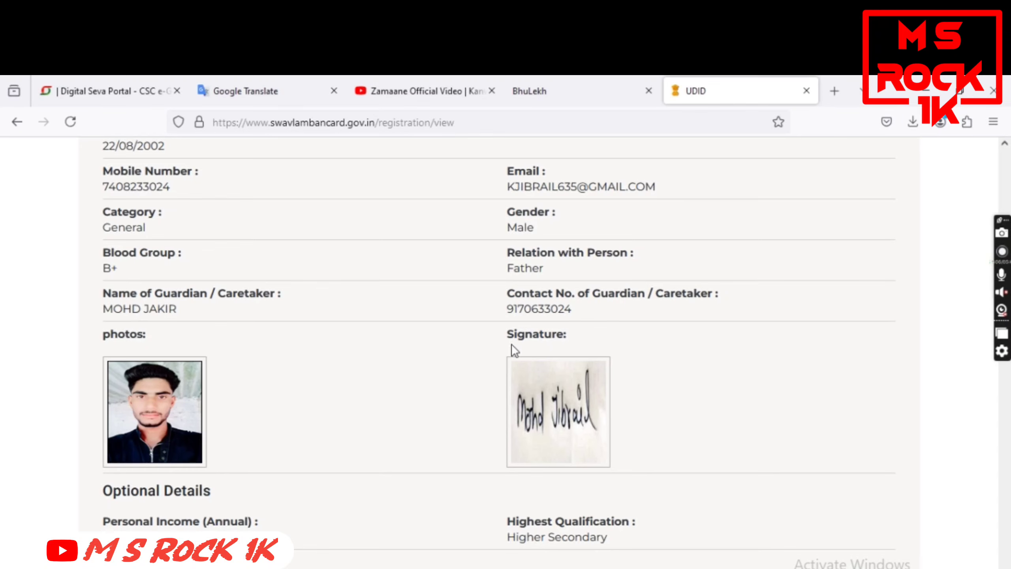
scroll(173, 320, down, 2)
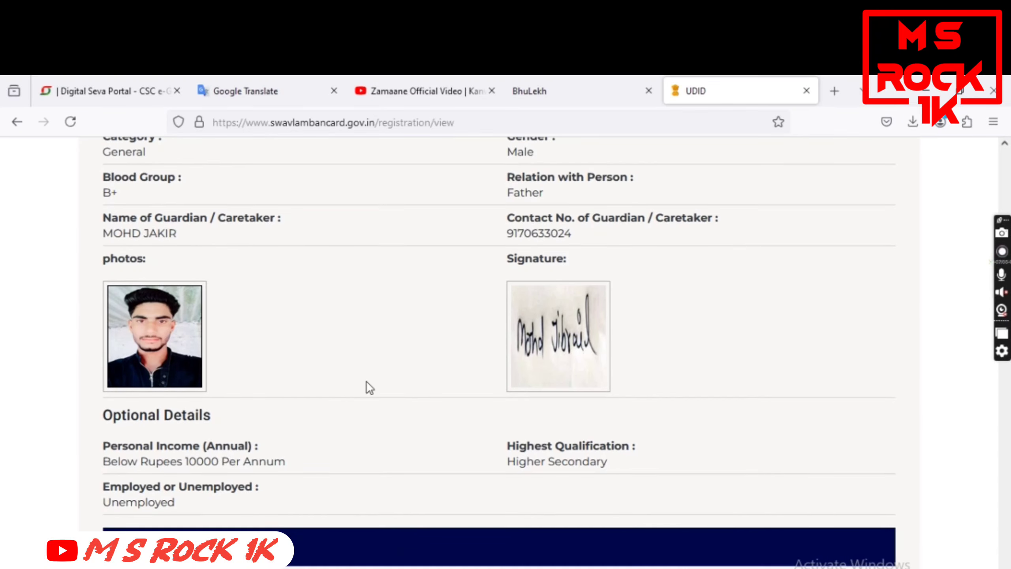
scroll(569, 401, down, 5)
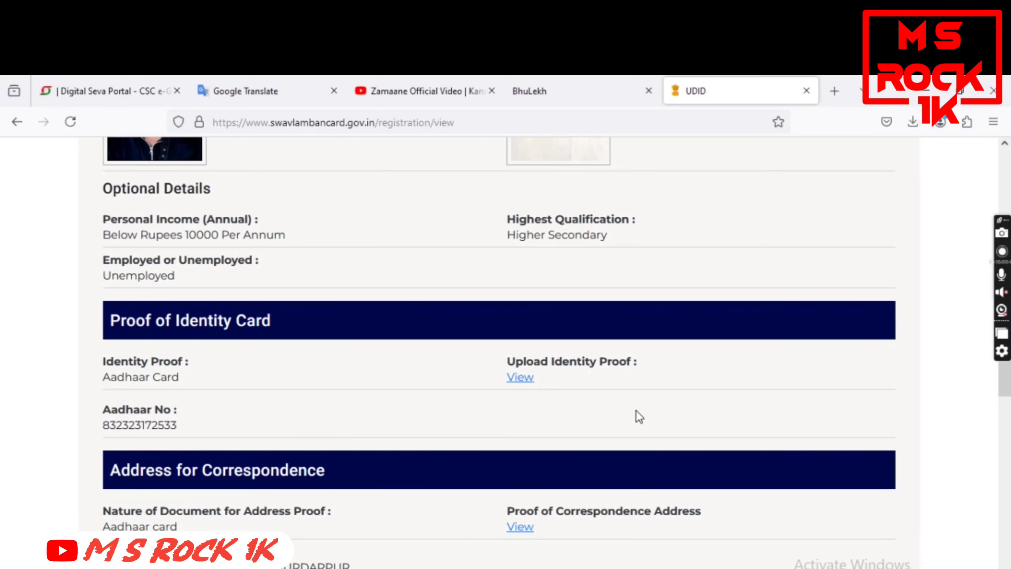
scroll(636, 410, down, 5)
scroll(327, 422, down, 2)
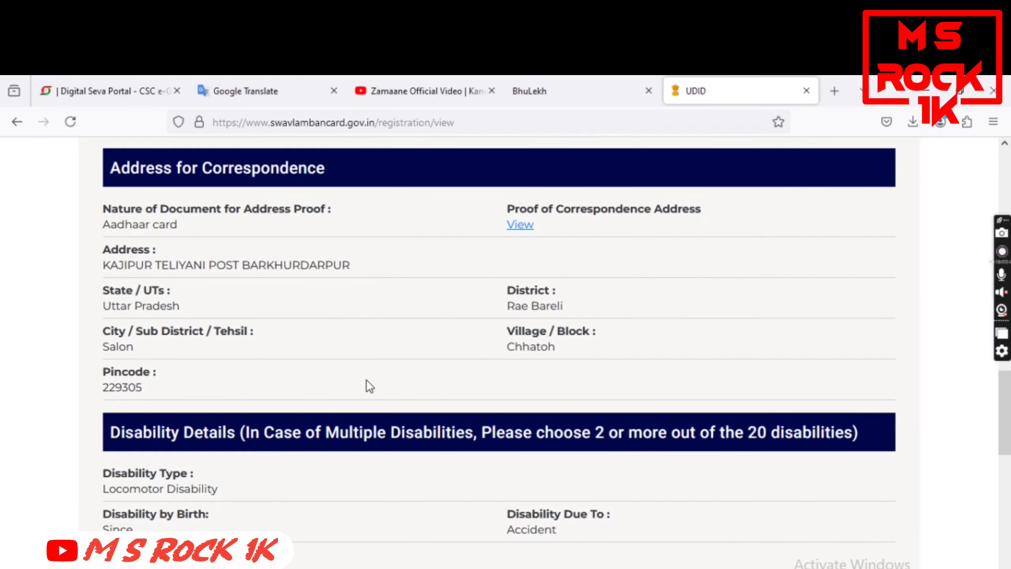
scroll(303, 384, down, 8)
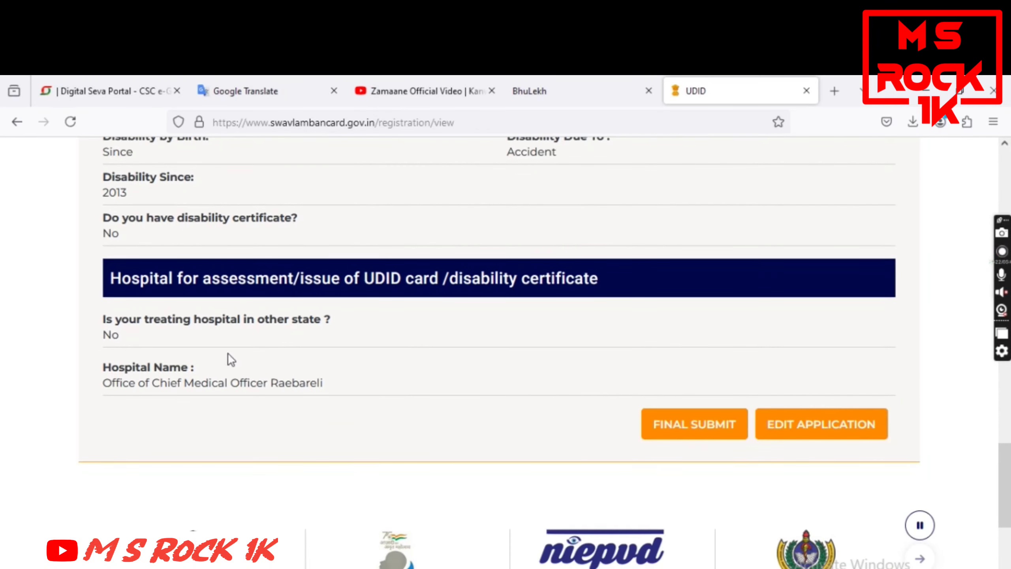
scroll(210, 289, up, 2)
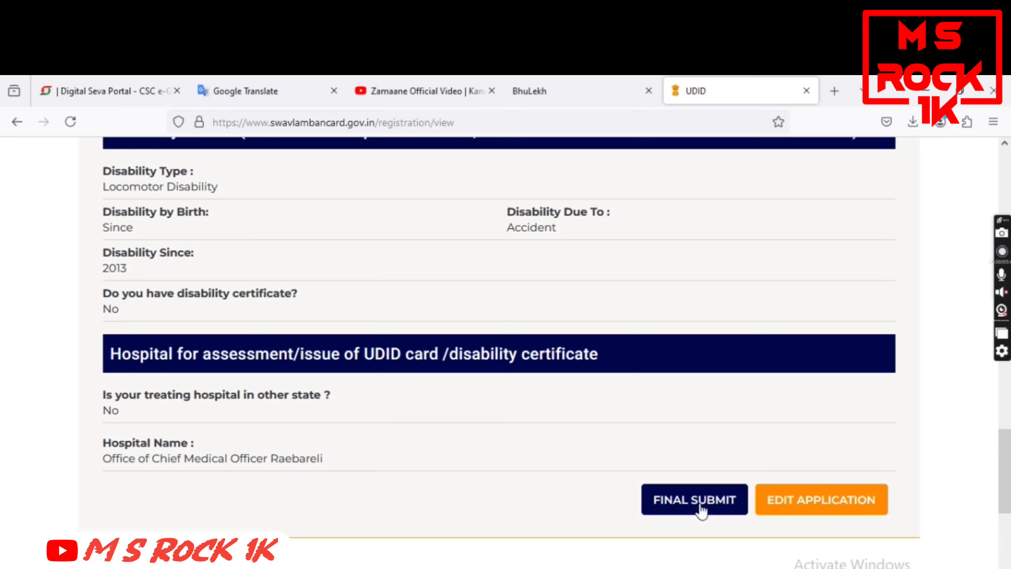
Final-submit the application and download its PDF copy from the Thank you page
click(689, 510)
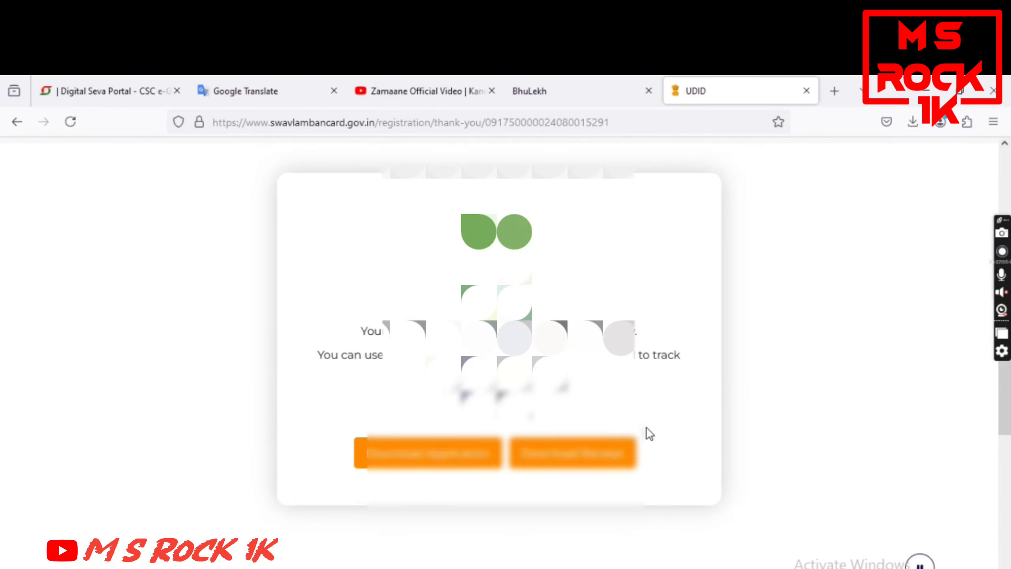
drag(361, 363, 628, 364)
click(681, 433)
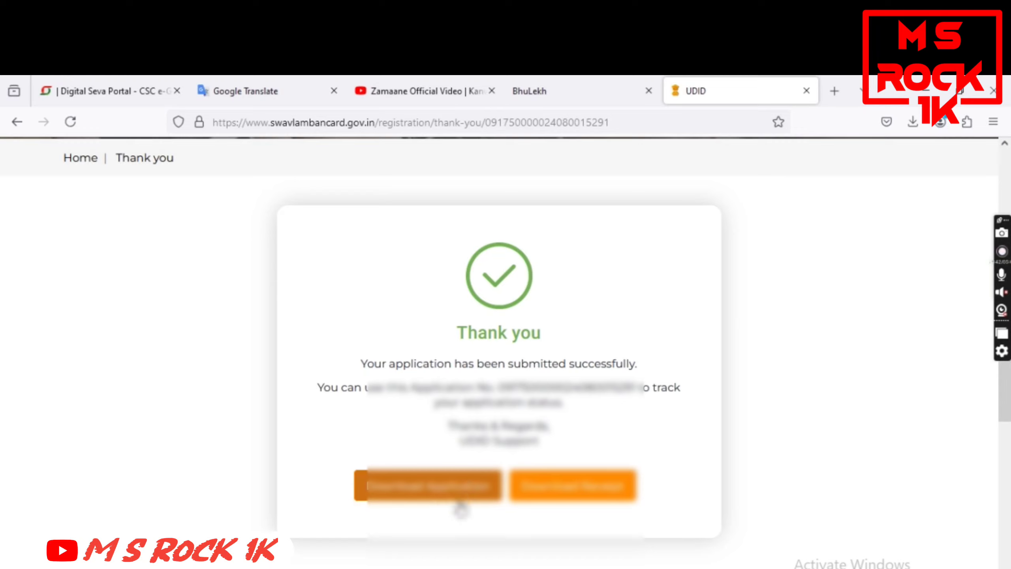
click(433, 498)
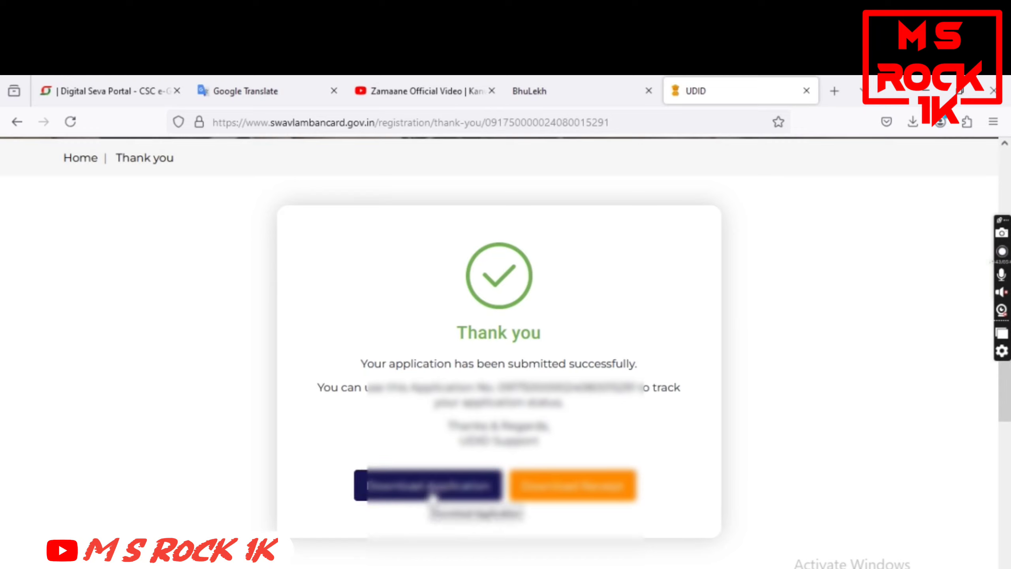